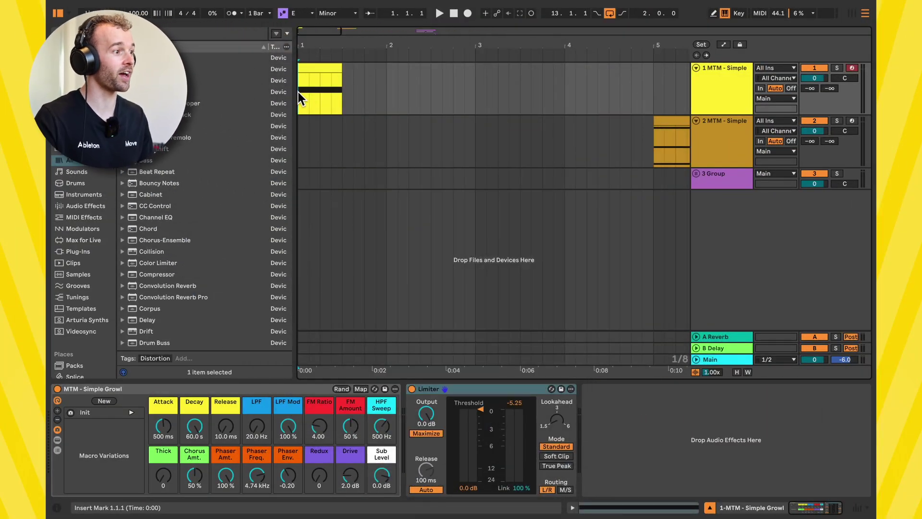
# - Play back the MIDI clip on the first track from the start of bar 1
pyautogui.moveTo(300, 96); pyautogui.dragTo(379, 94)
pyautogui.click(333, 71)
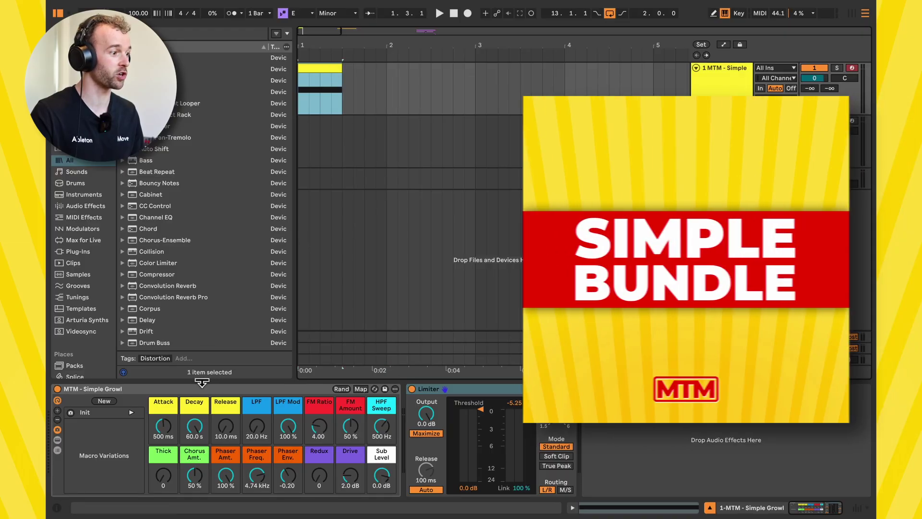
pyautogui.click(301, 88)
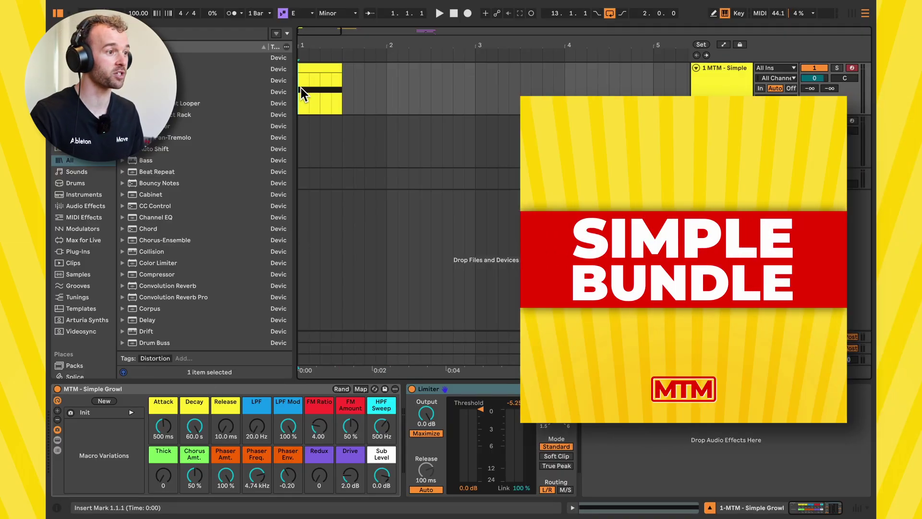
pyautogui.press('space')
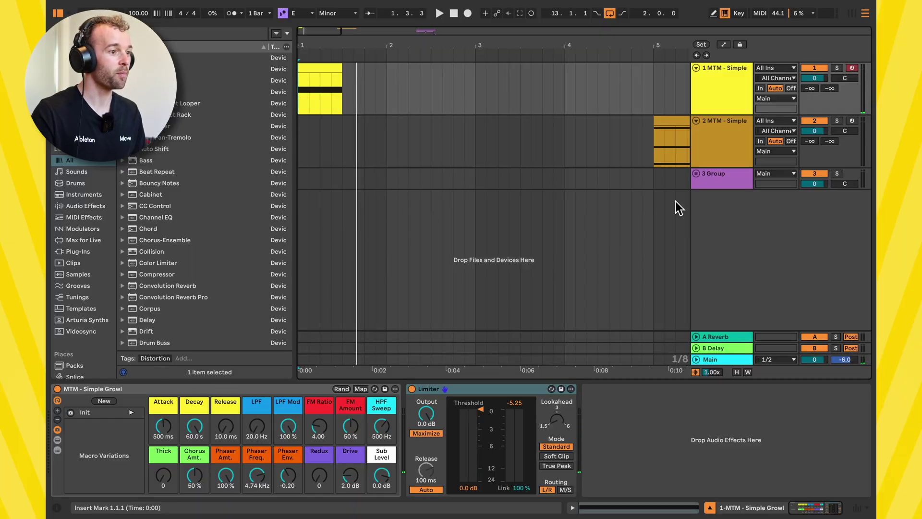
# - Insert an audio track below the group, copy bar 1 of the first MIDI track and paste it there as bounced audio at bar 1
pyautogui.click(723, 186)
pyautogui.hotkey('ctrl', 't')
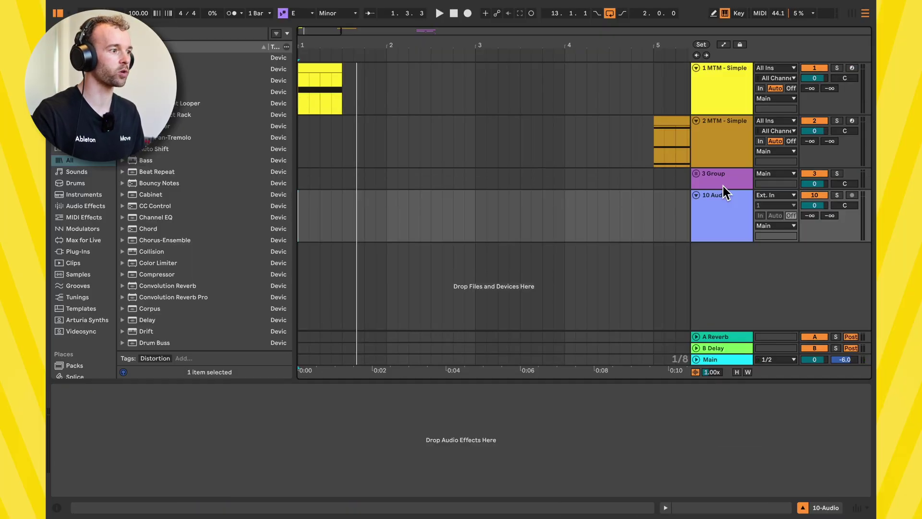
pyautogui.moveTo(387, 92); pyautogui.dragTo(287, 94)
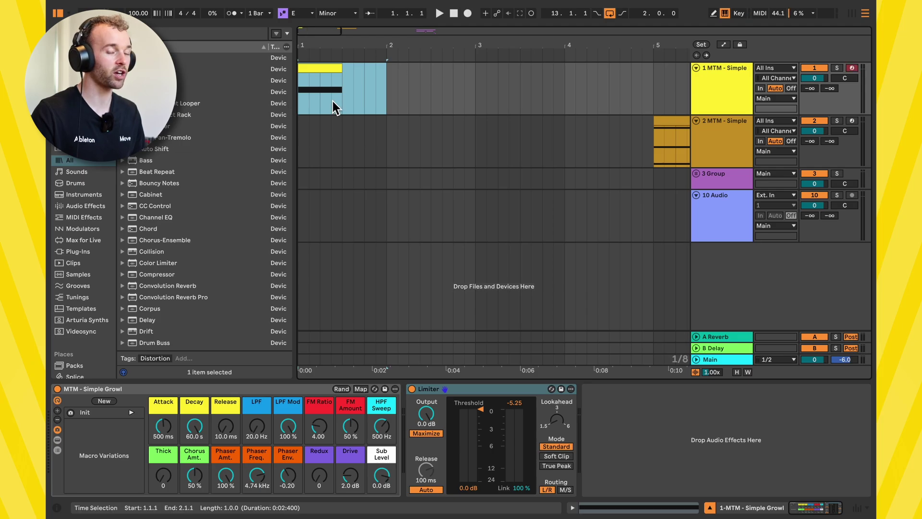
pyautogui.rightClick(333, 101)
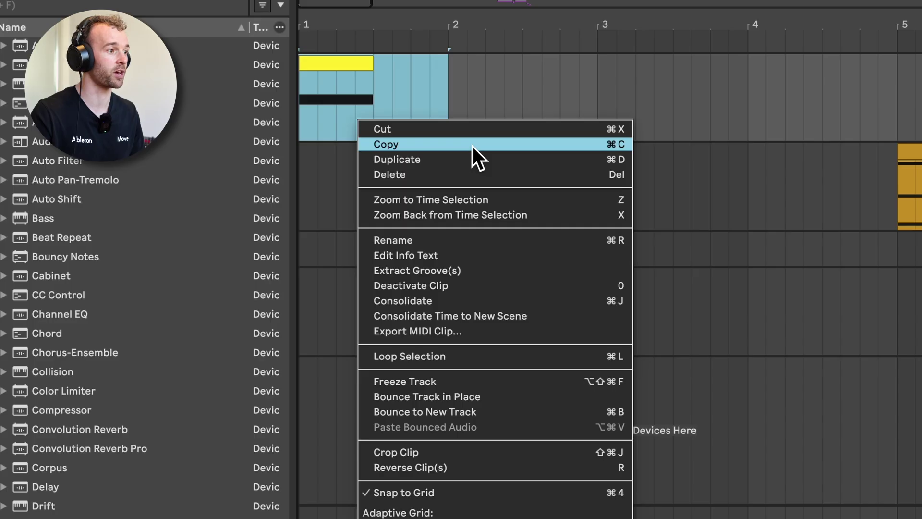
pyautogui.click(472, 145)
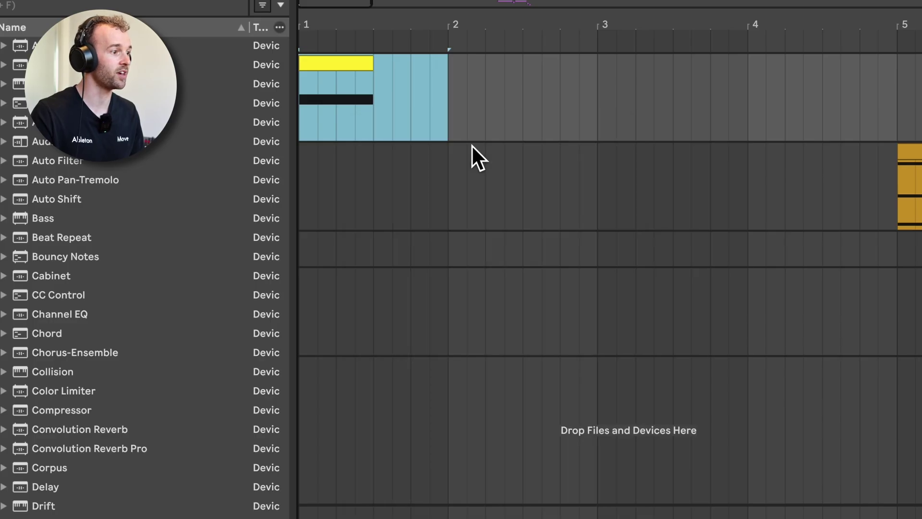
pyautogui.click(313, 338)
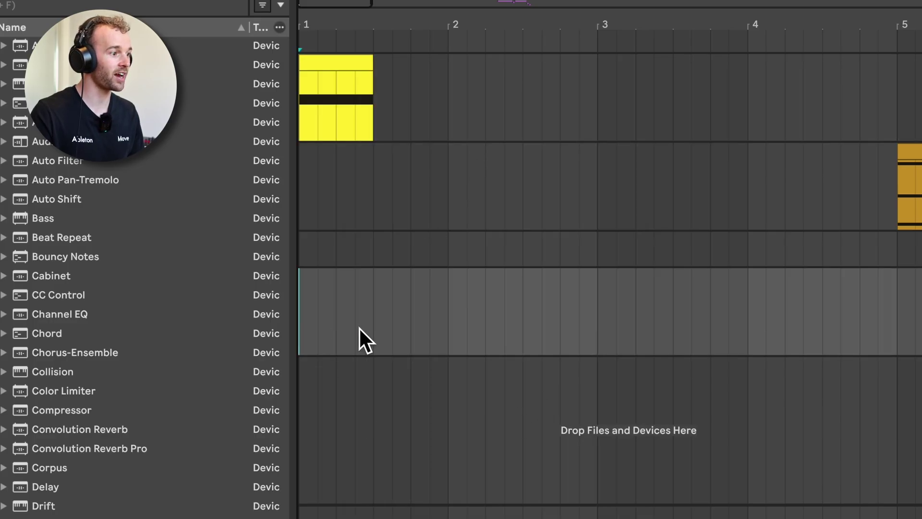
pyautogui.rightClick(302, 310)
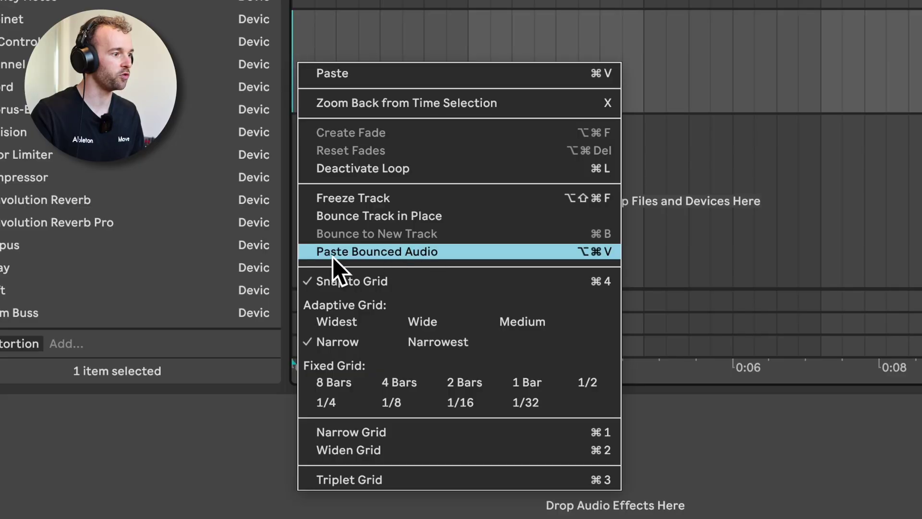
pyautogui.click(593, 256)
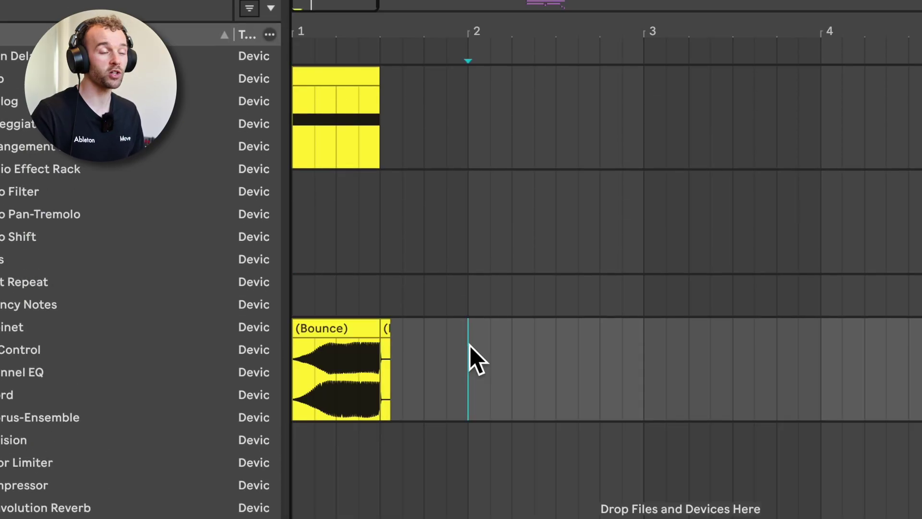
# - Solo the audio track and play back its first bounced clip
pyautogui.moveTo(462, 129); pyautogui.dragTo(300, 126)
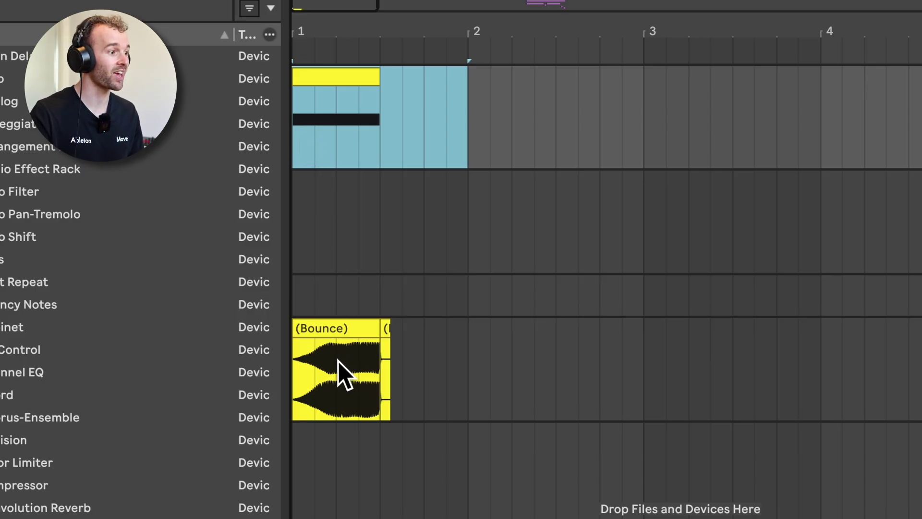
pyautogui.click(299, 387)
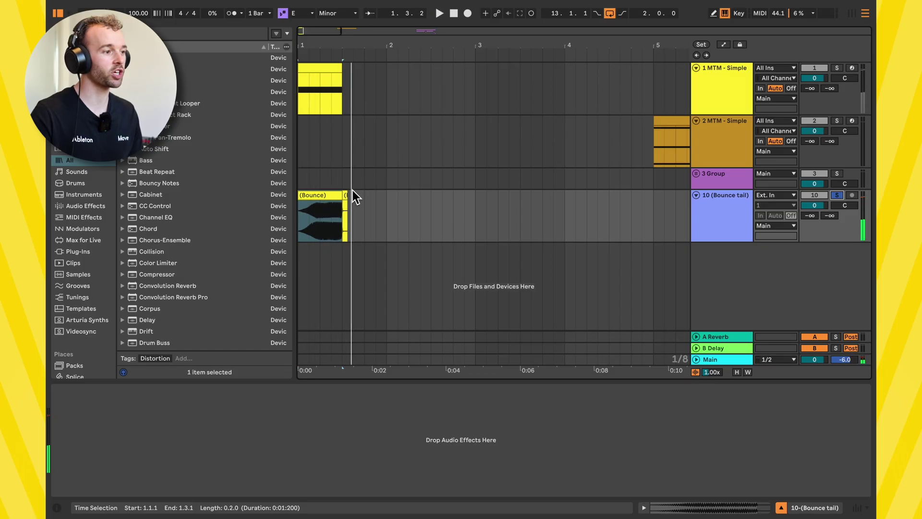
# - Add two take lanes to the bounced audio track and move the main bounced clip into the first lane
pyautogui.rightClick(723, 223)
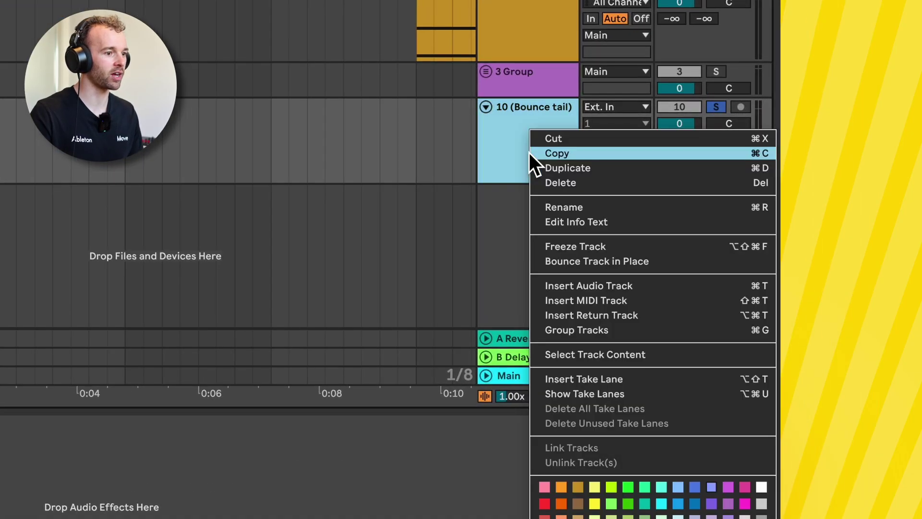
pyautogui.click(615, 381)
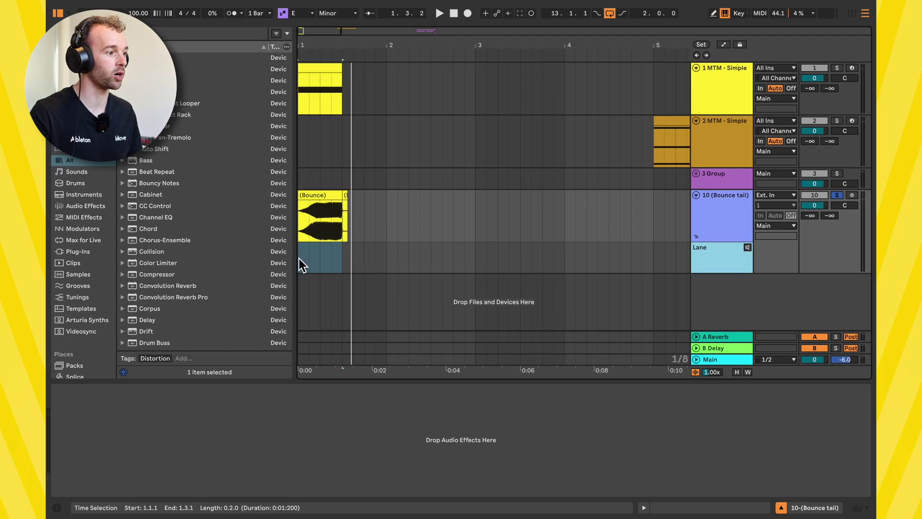
pyautogui.click(300, 259)
pyautogui.hotkey('shift', 'alt', 't')
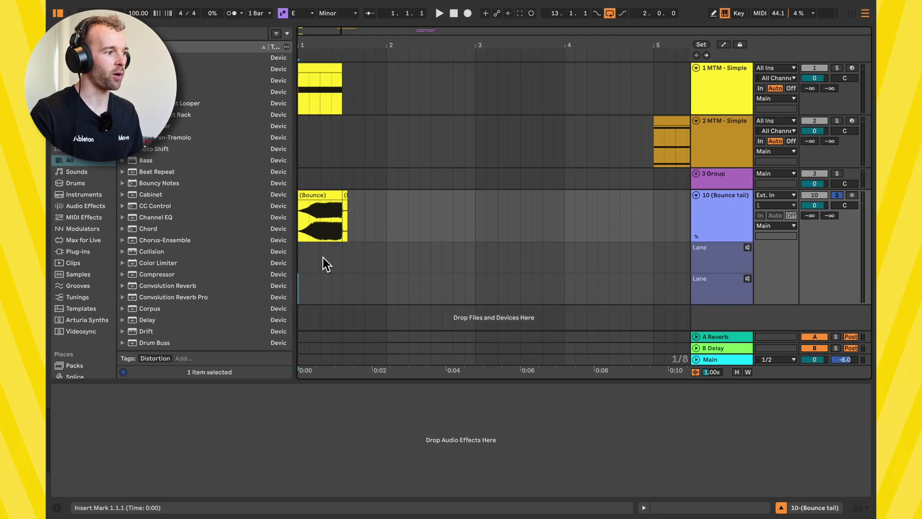
pyautogui.moveTo(329, 200); pyautogui.dragTo(325, 267)
# - On the first track's Simple Growl rack, set Attack to about 99 ms, FM Ratio to about 7.8 and FM Amount to 35%
pyautogui.click(327, 70)
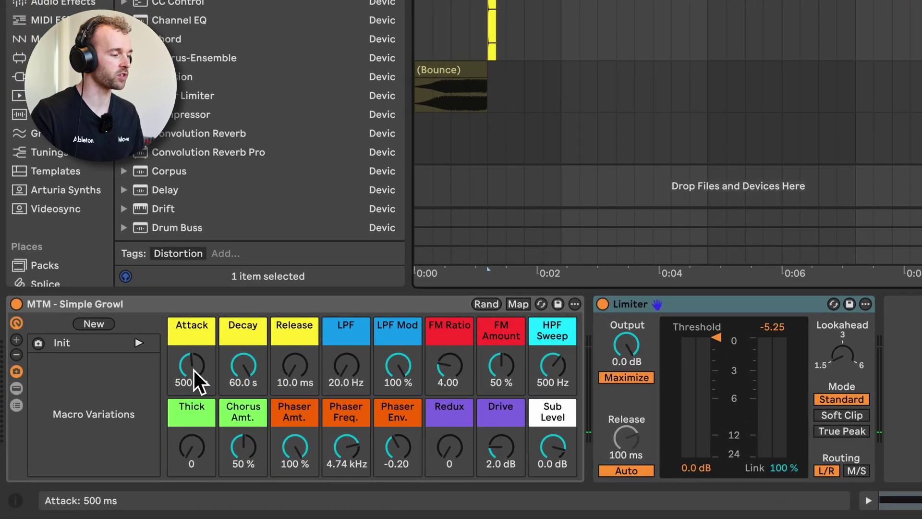
pyautogui.moveTo(163, 424); pyautogui.dragTo(163, 435)
pyautogui.moveTo(194, 371); pyautogui.dragTo(194, 384)
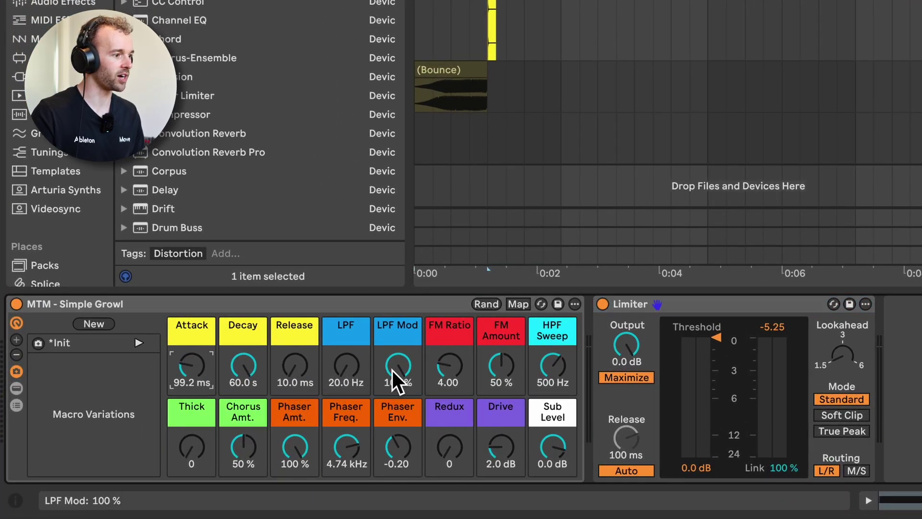
pyautogui.moveTo(449, 368); pyautogui.dragTo(449, 336)
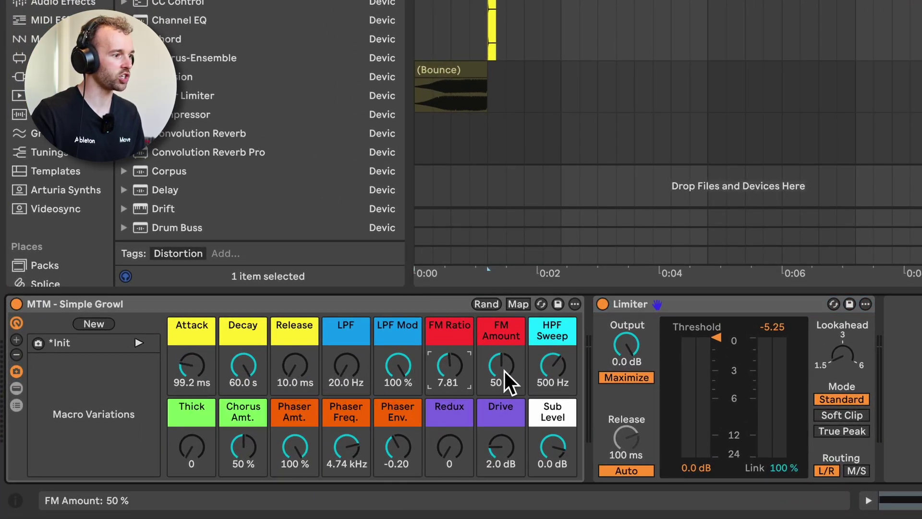
pyautogui.moveTo(505, 375); pyautogui.dragTo(506, 394)
# - Set the rack's Chorus Amt. to 62%, Redux to 45, Attack to 618 ms and FM Ratio to 0.99, auditioning the clip in between
pyautogui.moveTo(450, 447); pyautogui.dragTo(449, 426)
pyautogui.moveTo(243, 461)
pyautogui.mouseDown()
pyautogui.moveTo(243, 450)
pyautogui.moveTo(241, 462)
pyautogui.mouseUp()
pyautogui.press('space')
pyautogui.moveTo(454, 447); pyautogui.dragTo(455, 456)
pyautogui.moveTo(198, 383); pyautogui.dragTo(202, 377)
pyautogui.moveTo(447, 364); pyautogui.dragTo(446, 368)
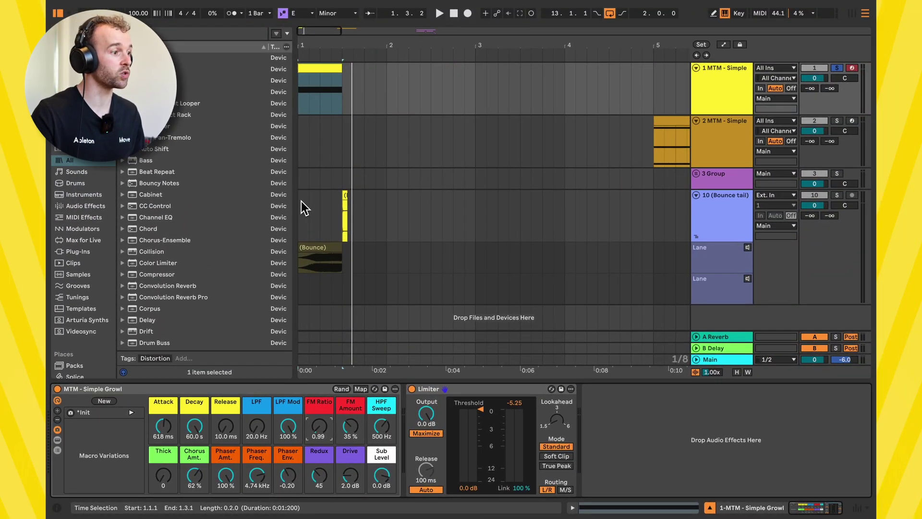
# - Paste the revised growl as bounced audio at bar 1 of the audio track, then solo that track and play it back
pyautogui.click(301, 201)
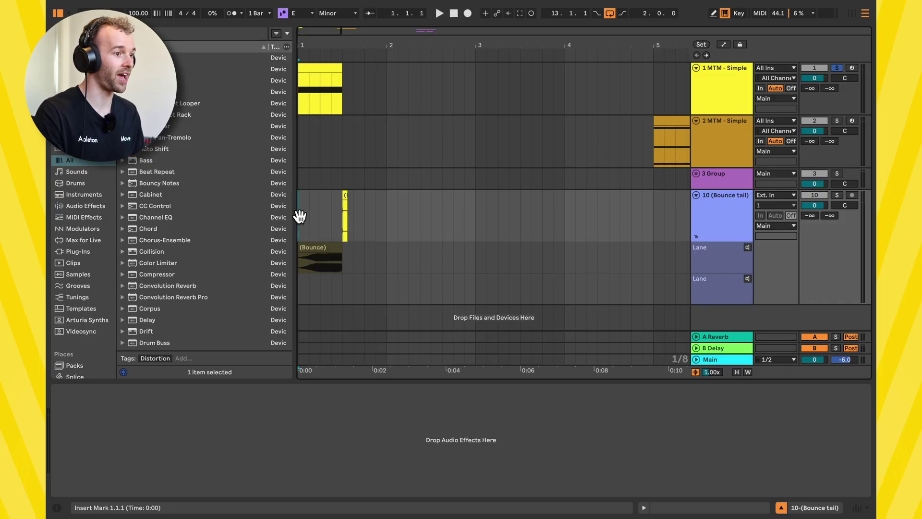
pyautogui.hotkey('ctrl', 'v')
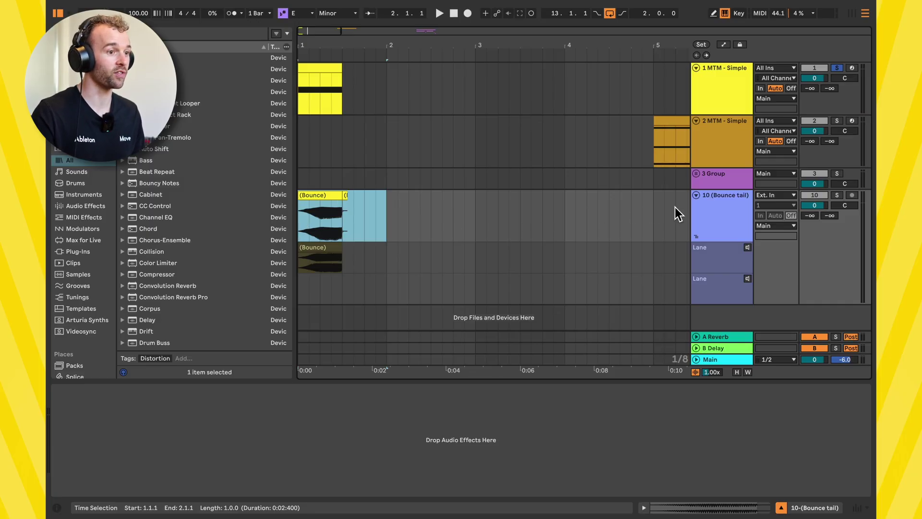
pyautogui.click(838, 195)
pyautogui.press('space')
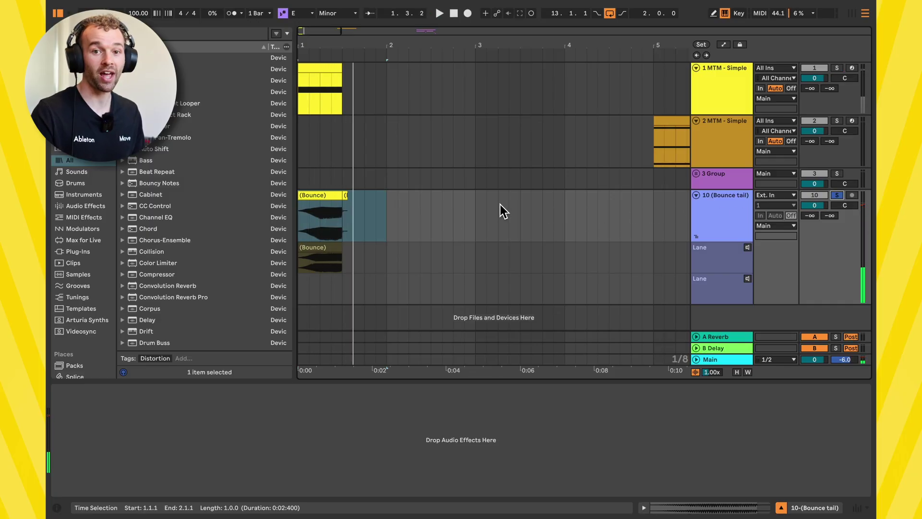
# - Move the second bounced clip into the empty take lane and insert a third take lane
pyautogui.moveTo(330, 197); pyautogui.dragTo(322, 276)
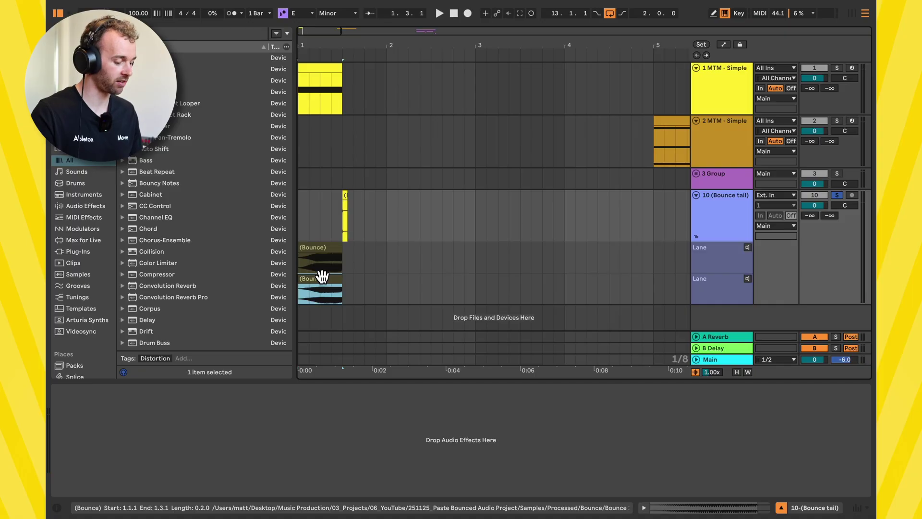
pyautogui.hotkey('alt', 'shift', 't')
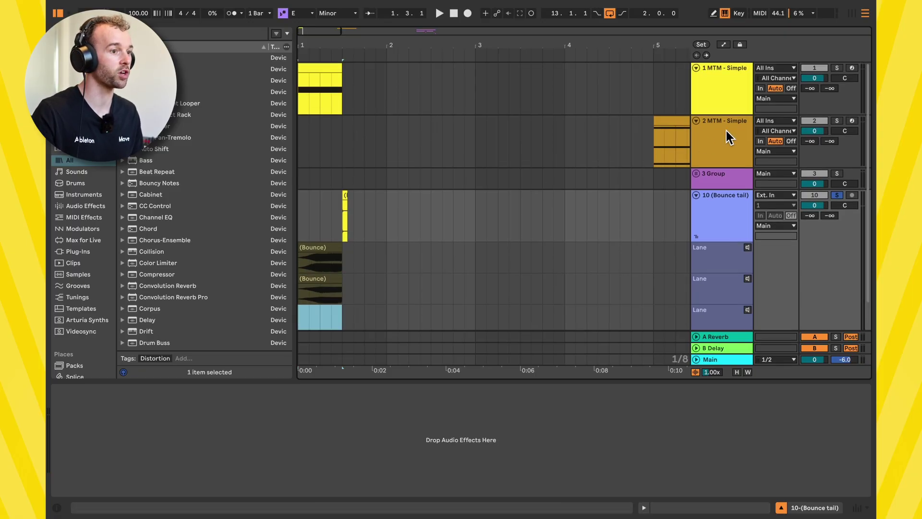
# - Solo the first MIDI track and add a Reverb between its Simple Growl rack and Limiter
pyautogui.click(839, 68)
pyautogui.click(364, 107)
pyautogui.click(319, 68)
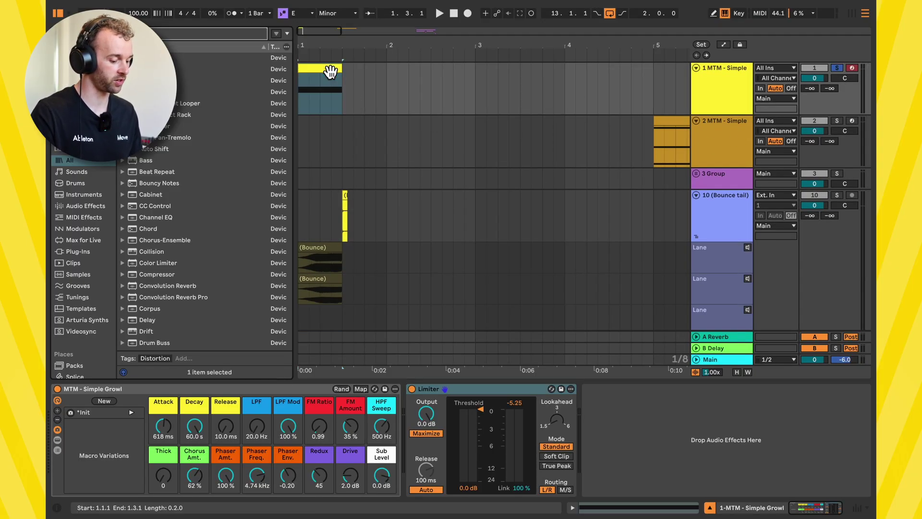
pyautogui.write('rev')
pyautogui.moveTo(167, 103); pyautogui.dragTo(506, 463)
# - Add Roar and OTT to the device chain between the Simple Growl rack and the Reverb
pyautogui.press('super+f')
pyautogui.write('roar')
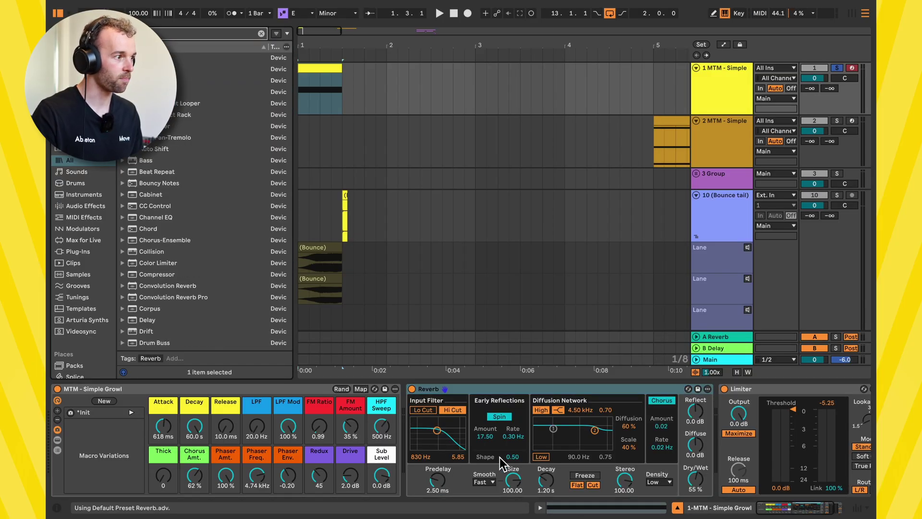
pyautogui.click(157, 70)
pyautogui.moveTo(156, 69); pyautogui.dragTo(469, 457)
pyautogui.press('super+f')
pyautogui.write('ott')
pyautogui.moveTo(156, 81); pyautogui.dragTo(625, 454)
# - Set Roar's mid-band Amount to 37%, OTT's Amount to 61% and the Reverb's Decay to about 4.11 s
pyautogui.click(323, 390)
pyautogui.moveTo(266, 417); pyautogui.dragTo(265, 391)
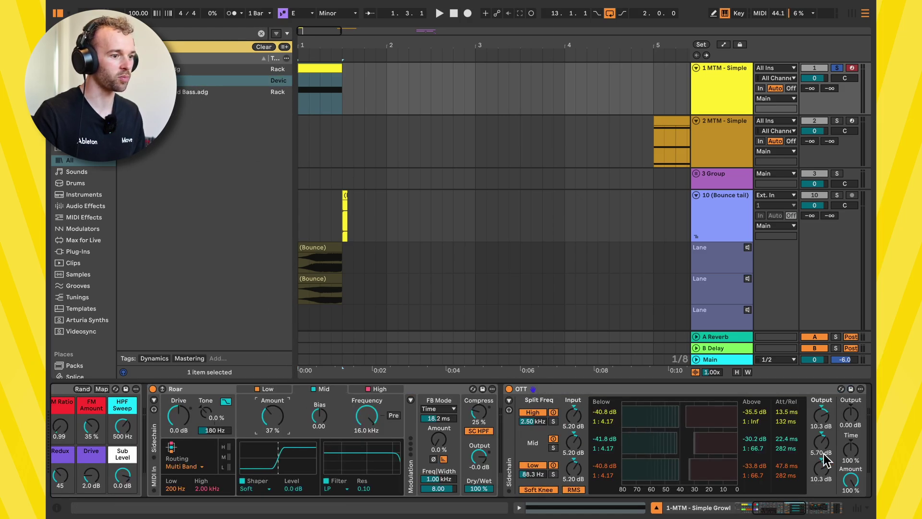
pyautogui.hscroll(5, 449, 486)
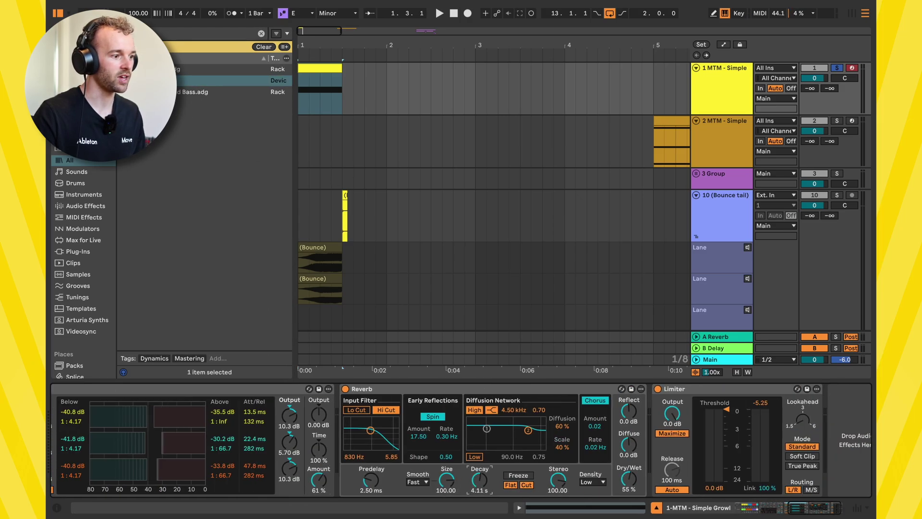
pyautogui.hscroll(-8, 352, 463)
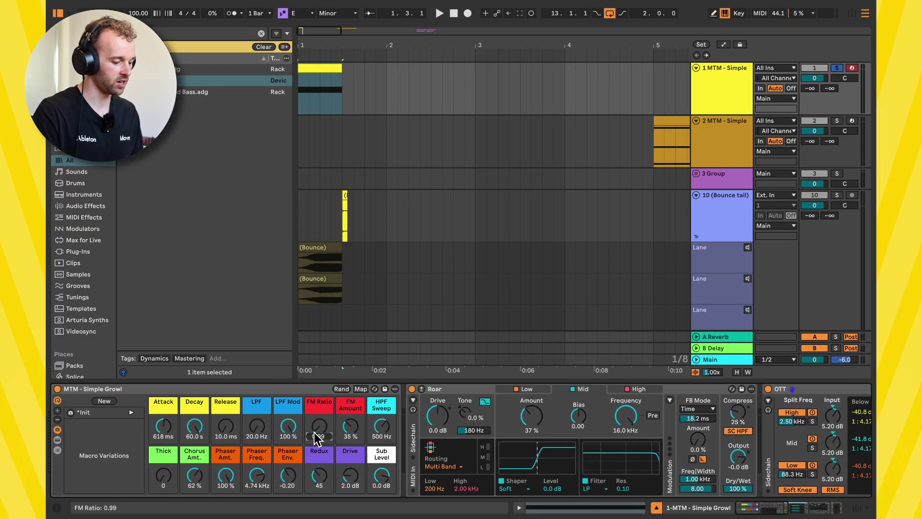
# - Set the Simple Growl rack's FM Ratio to 12, FM Amount to 50% and LPF to 193 Hz, and play back the clip
pyautogui.write('12')
pyautogui.press('Return')
pyautogui.moveTo(352, 427); pyautogui.dragTo(351, 416)
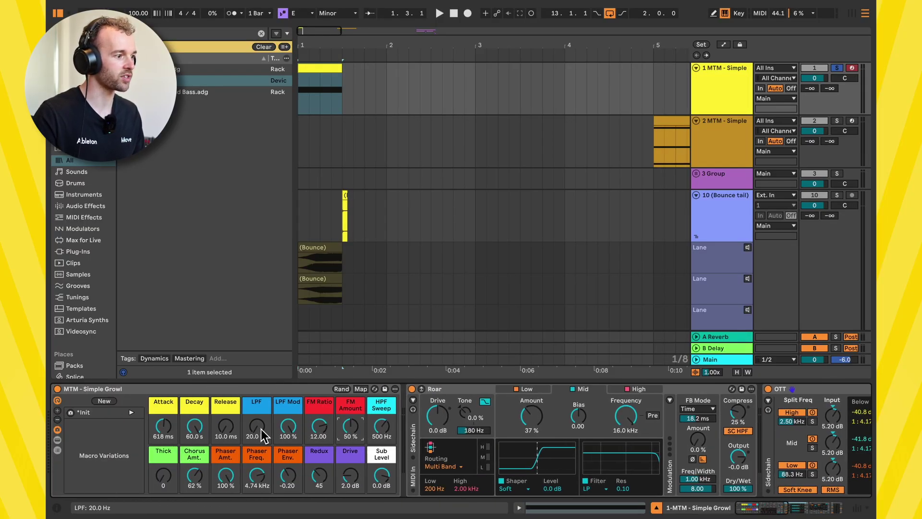
pyautogui.moveTo(263, 436); pyautogui.dragTo(263, 423)
pyautogui.press('space')
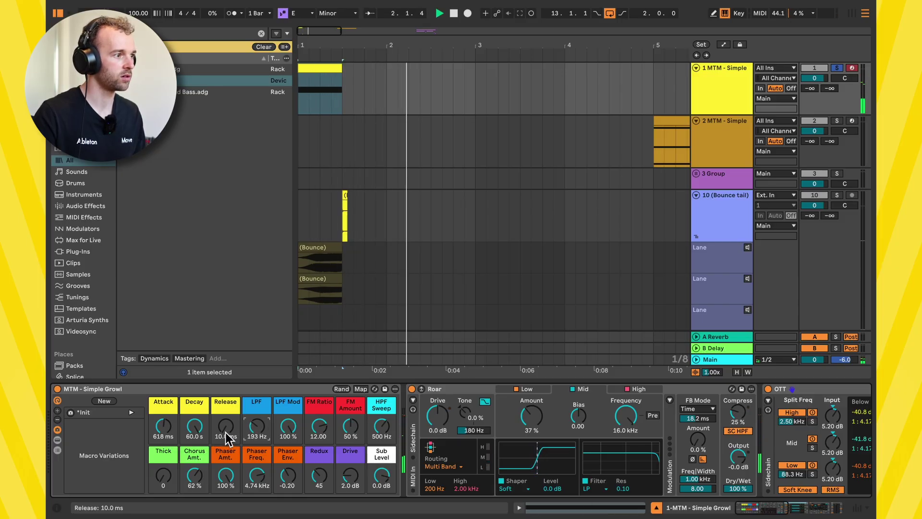
pyautogui.press('space')
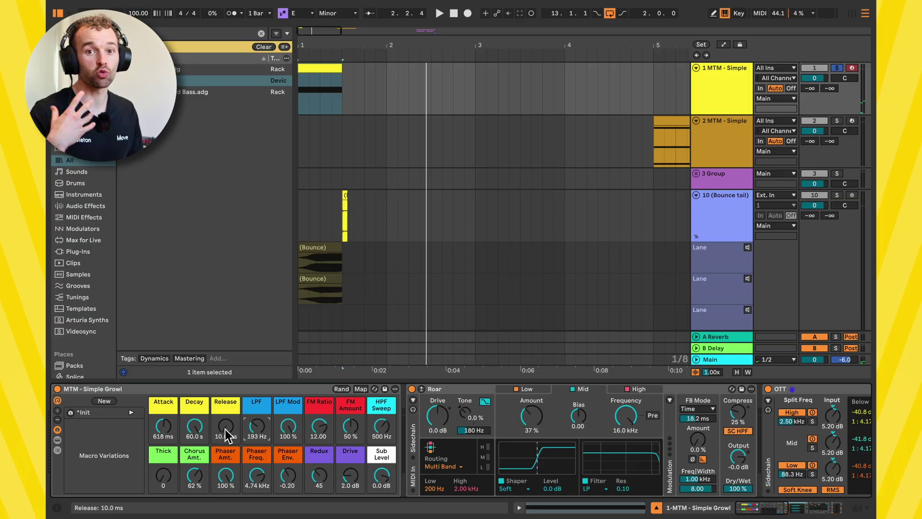
# - Copy bar 1 of the first MIDI track and paste it as bounced audio at bar 1 of the audio track's main lane
pyautogui.click(388, 102)
pyautogui.moveTo(384, 106); pyautogui.dragTo(294, 91)
pyautogui.click(299, 214)
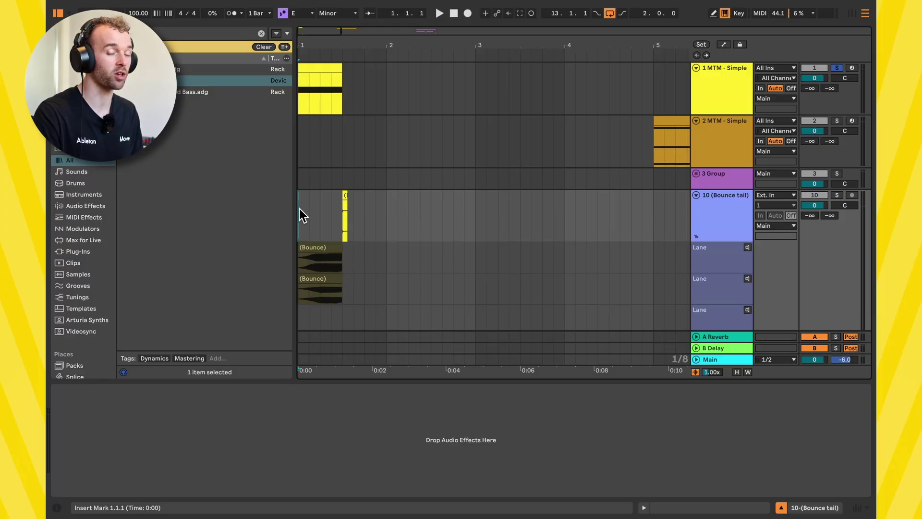
pyautogui.press('super+alt+v')
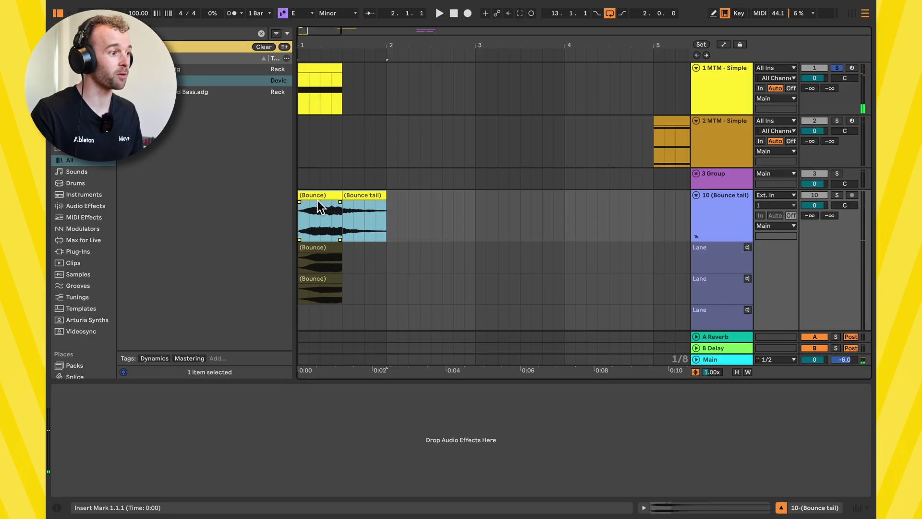
# - Solo the bounced audio track and listen to the newly bounced growl with effects
pyautogui.click(318, 200)
pyautogui.click(838, 195)
pyautogui.press('space')
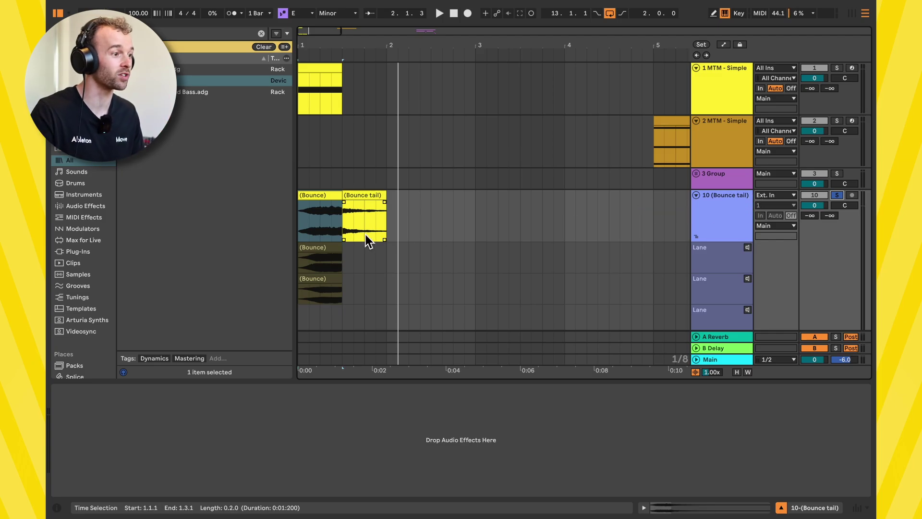
# - Move the newly bounced growl clip at bar 1 from the audio track's main lane into its third take lane
pyautogui.moveTo(385, 96); pyautogui.dragTo(292, 99)
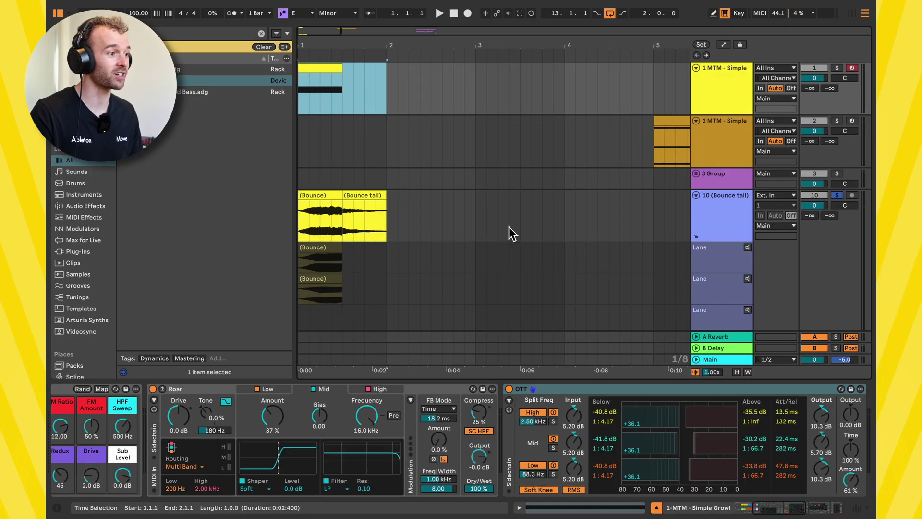
pyautogui.click(409, 225)
pyautogui.moveTo(327, 196); pyautogui.dragTo(324, 315)
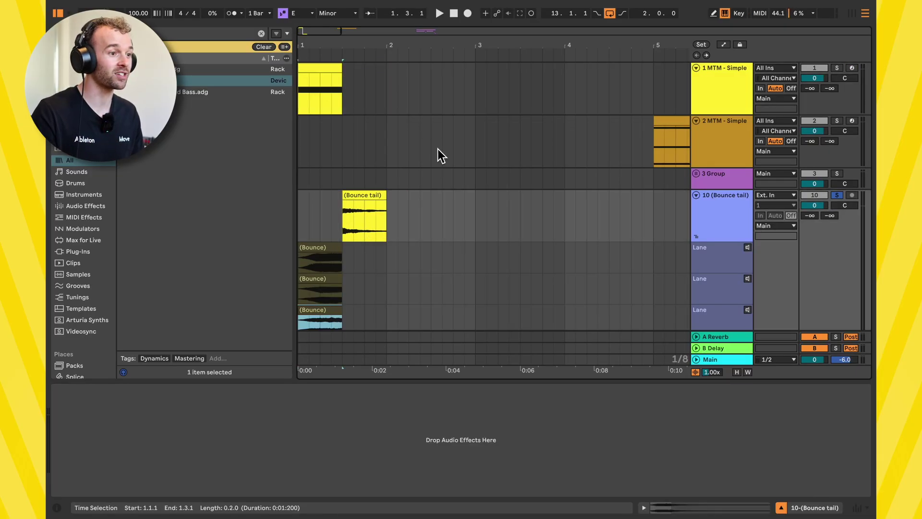
pyautogui.click(434, 216)
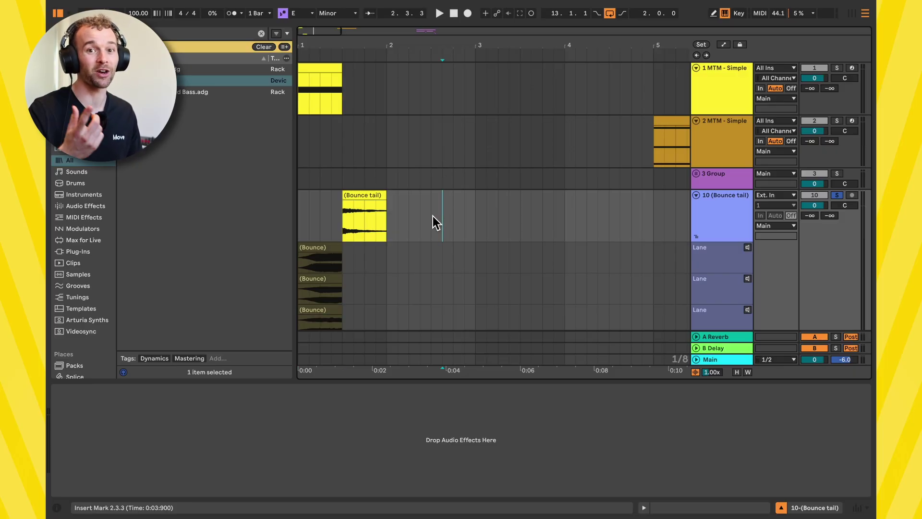
pyautogui.scroll(-2, 338, 226)
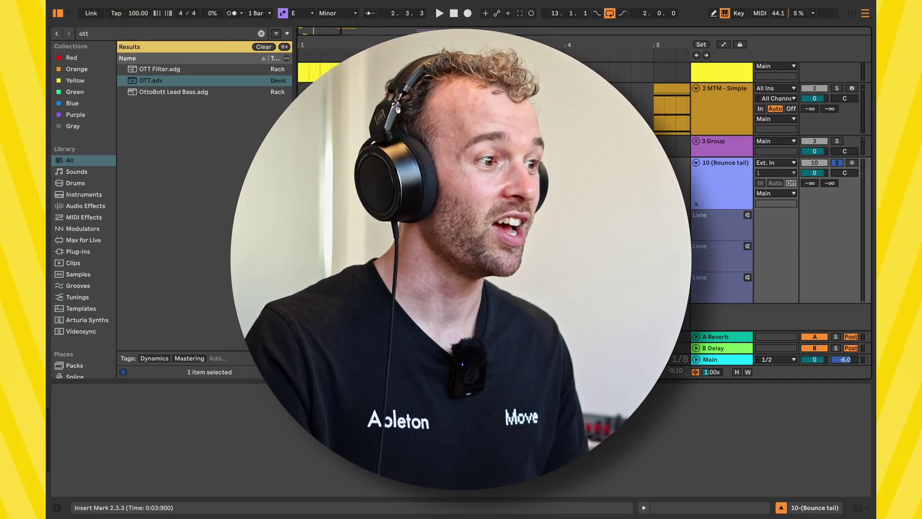
pyautogui.click(342, 192)
pyautogui.click(319, 163)
pyautogui.click(320, 193)
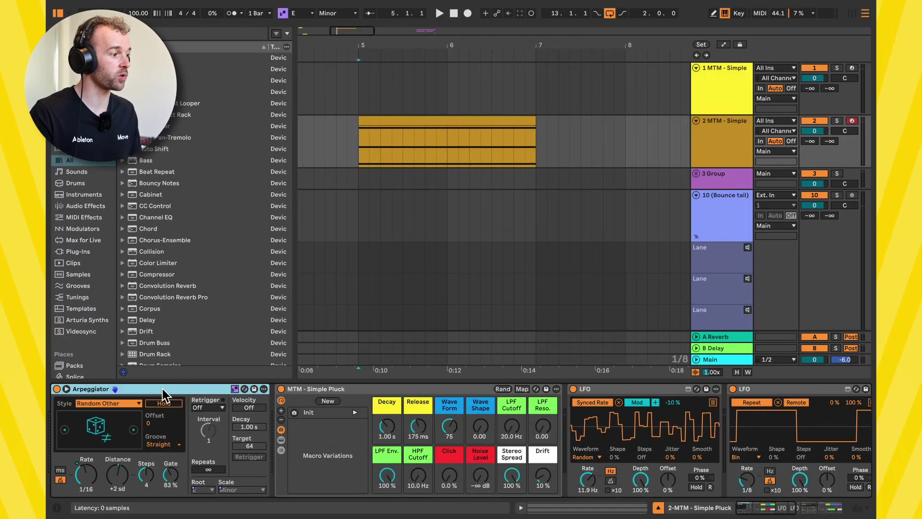
# - Loop the two-bar pluck clip at bar 5 on the second MIDI track and play it back
pyautogui.moveTo(439, 408); pyautogui.dragTo(183, 412)
pyautogui.hscroll(2, 657, 424)
pyautogui.click(424, 131)
pyautogui.press('space')
pyautogui.hotkey('ctrl', 'l')
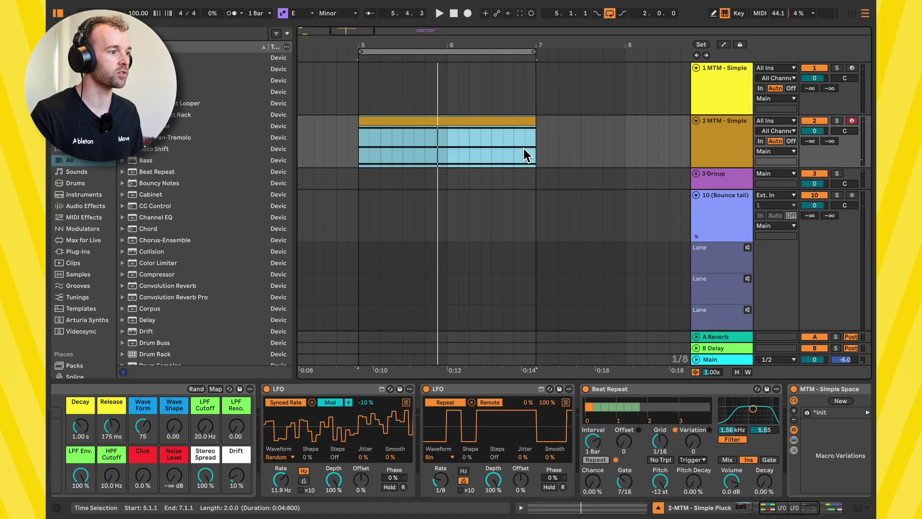
pyautogui.press('space')
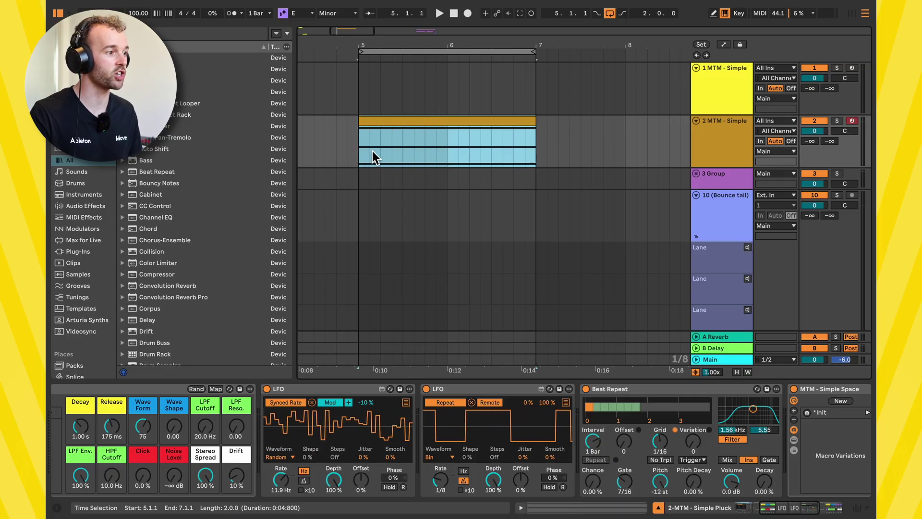
# - Copy the two-bar pluck clip and paste it as bounced audio at bar 5 in the audio track's first take lane
pyautogui.rightClick(373, 151)
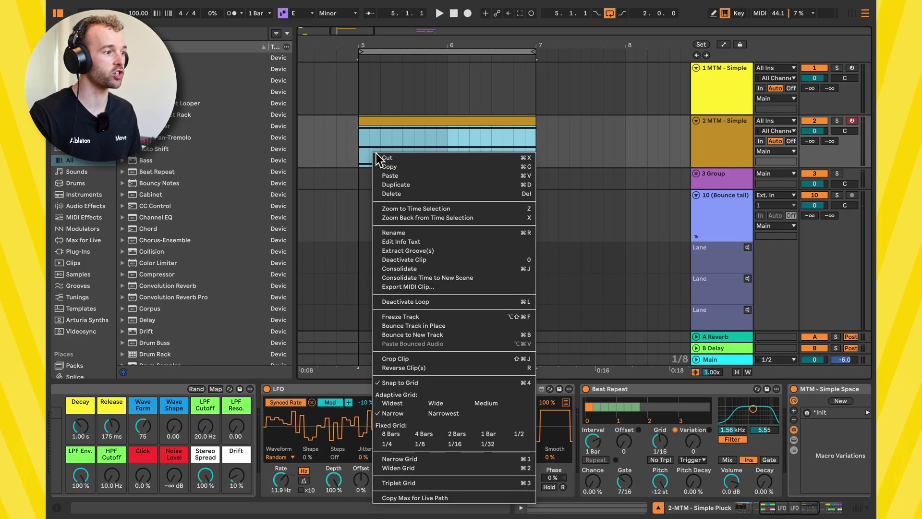
pyautogui.click(402, 169)
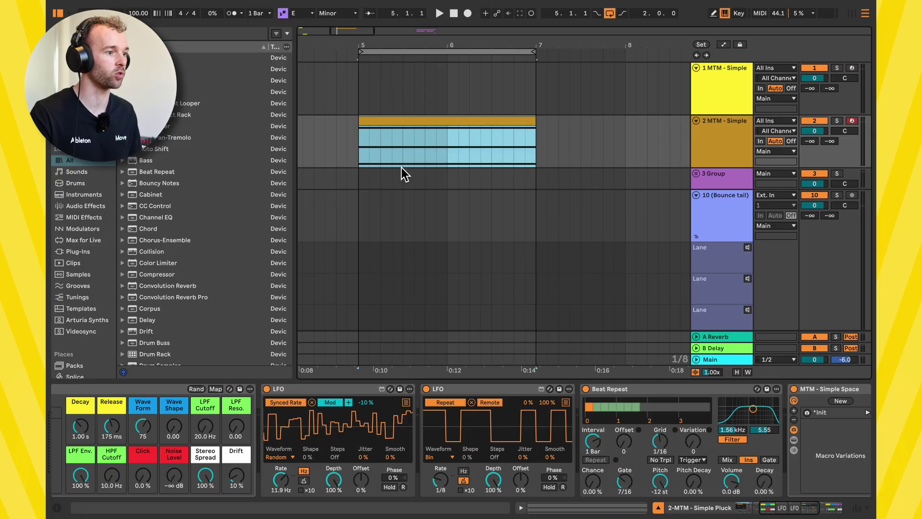
pyautogui.click(385, 198)
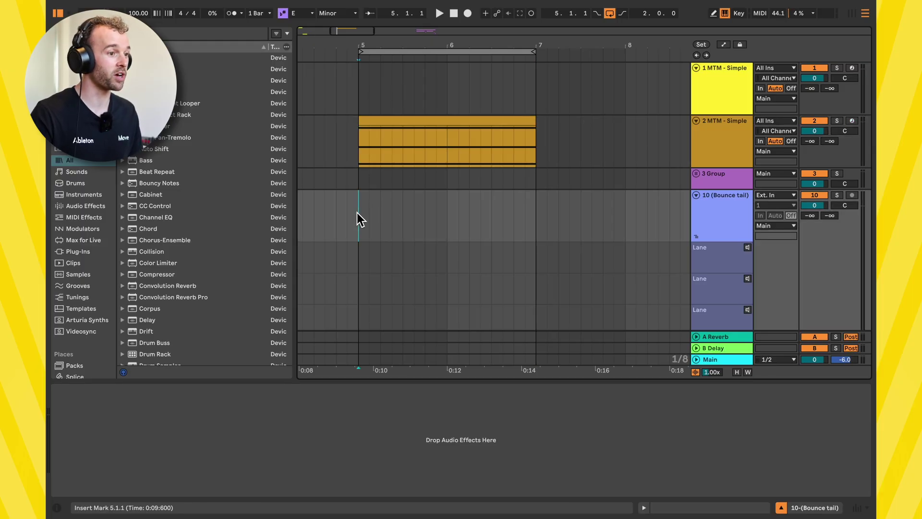
pyautogui.scroll(-2, 390, 226)
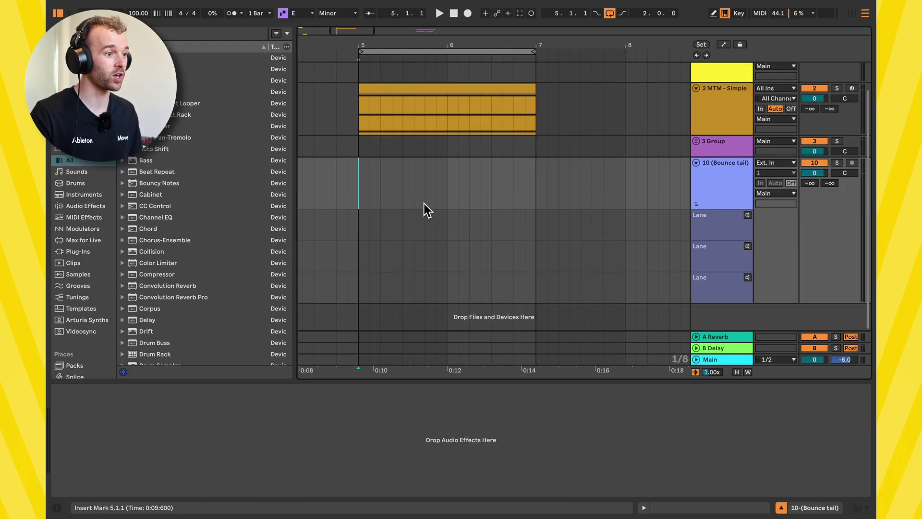
pyautogui.click(359, 215)
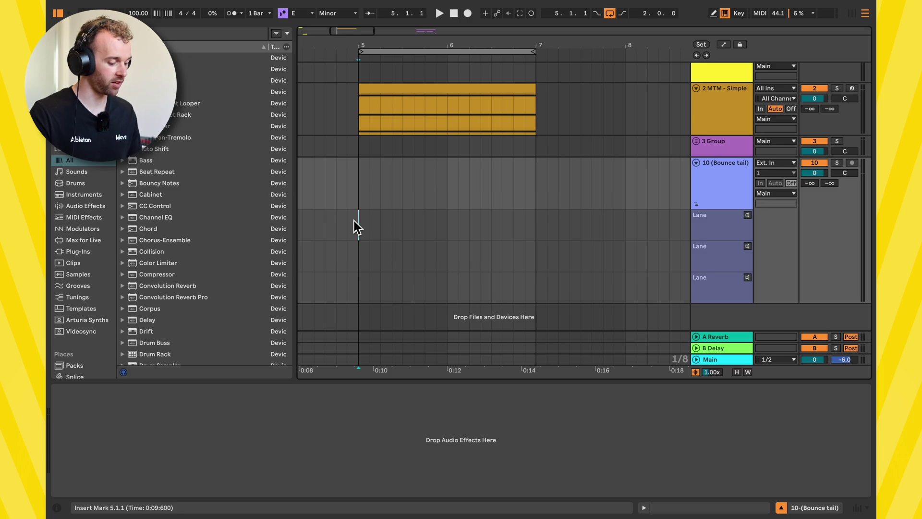
pyautogui.rightClick(353, 220)
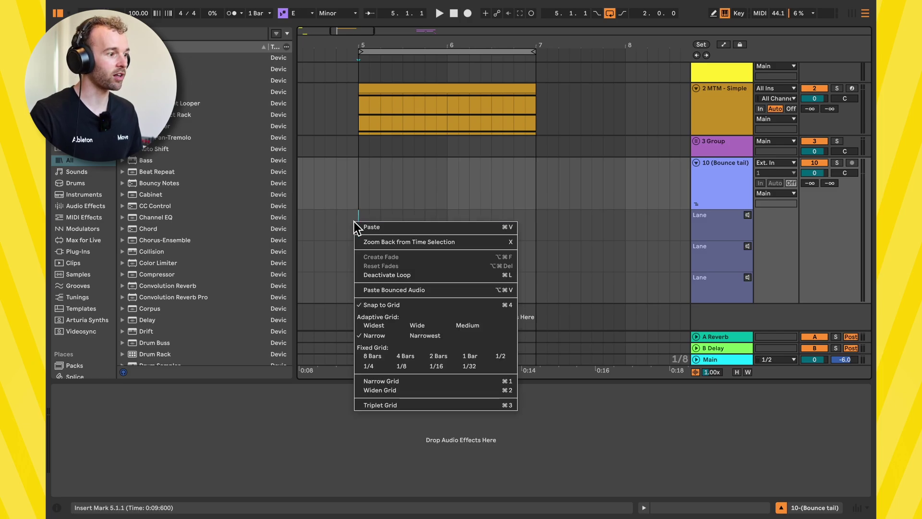
pyautogui.click(396, 289)
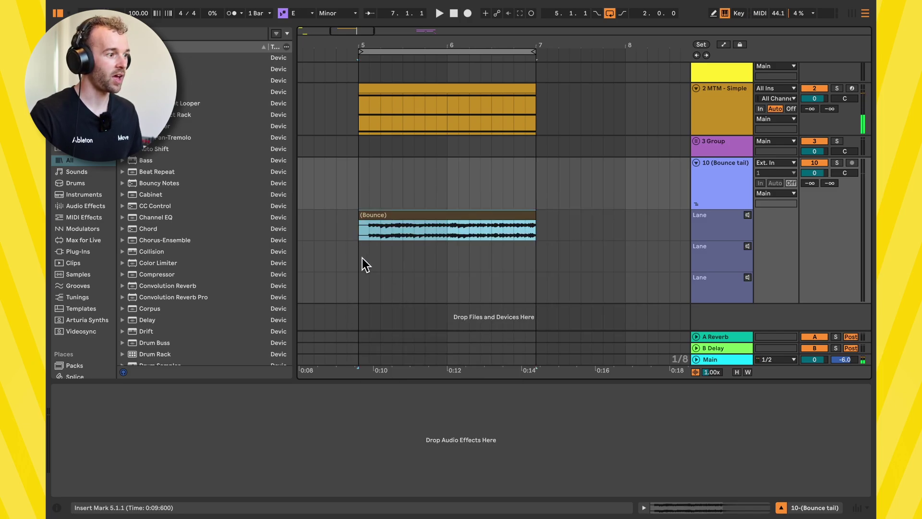
# - Paste the copied pluck clip as bounced audio at bar 5 in the second and third take lanes
pyautogui.click(362, 258)
pyautogui.press('super+alt+v')
pyautogui.click(360, 295)
pyautogui.press('super+alt+v')
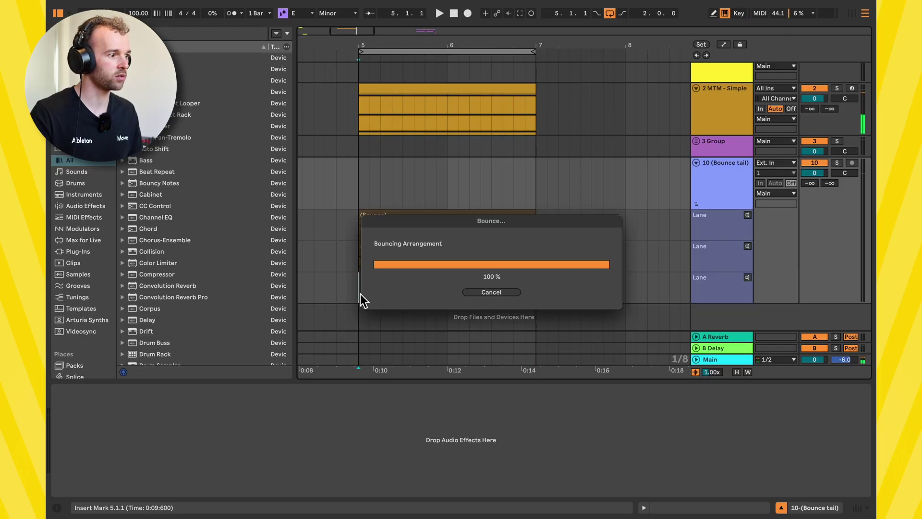
# - Insert three more take lanes below the third lane of the bounced audio track
pyautogui.click(710, 289)
pyautogui.hotkey('alt', 'shift', 't')
pyautogui.hotkey('alt', 'shift', 't')
pyautogui.hotkey('alt', 'shift', 't')
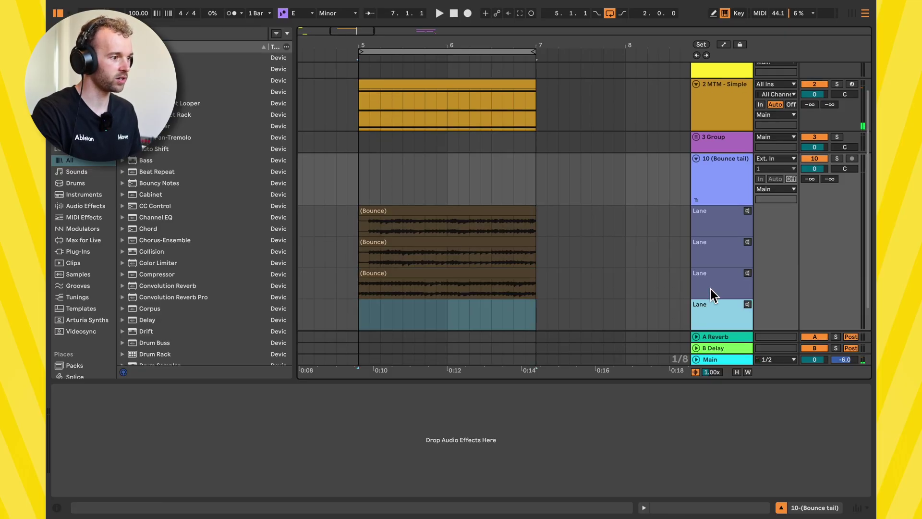
# - Paste the copied pluck clip as bounced audio at bar 5 in the fourth, fifth and sixth take lanes
pyautogui.click(363, 256)
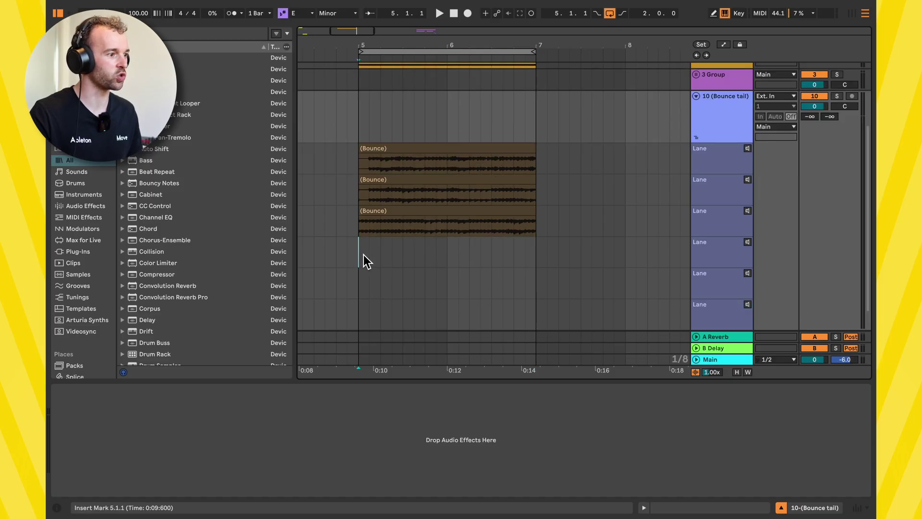
pyautogui.press('alt+super+v')
pyautogui.click(361, 288)
pyautogui.press('alt+super+v')
pyautogui.click(358, 318)
pyautogui.press('super+alt+v')
# - Solo the bounced audio track and start looped playback from bar 5
pyautogui.scroll(-1, 382, 240)
pyautogui.click(380, 161)
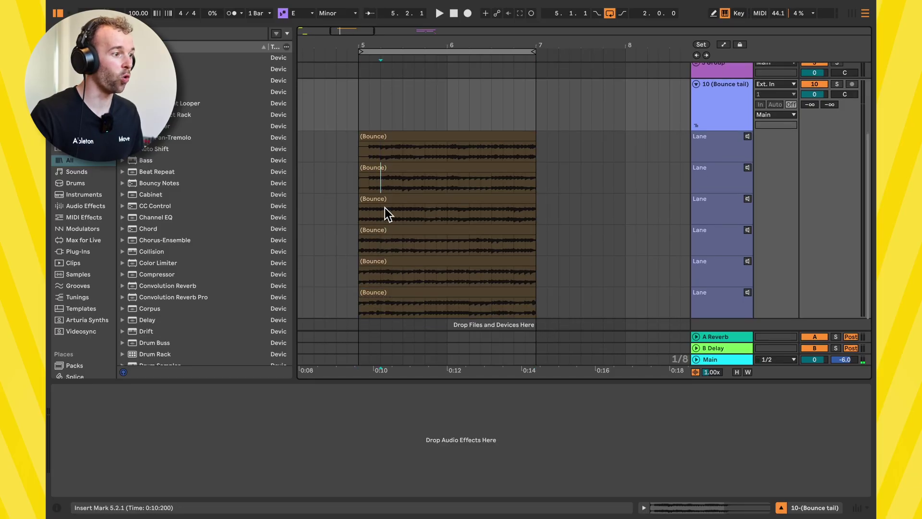
pyautogui.click(392, 242)
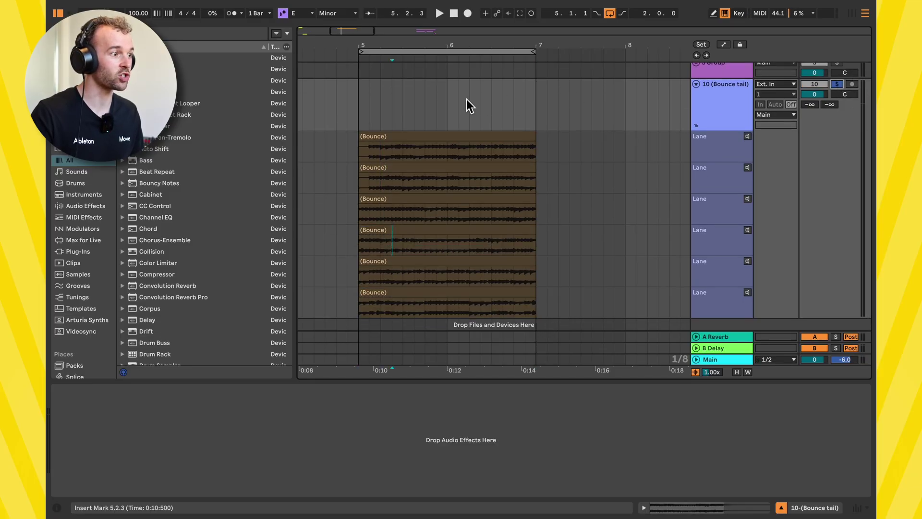
pyautogui.click(359, 154)
pyautogui.press('space')
# - Audition the bounced takes one by one, from the second lane down to the sixth and back up to the first
pyautogui.click(748, 165)
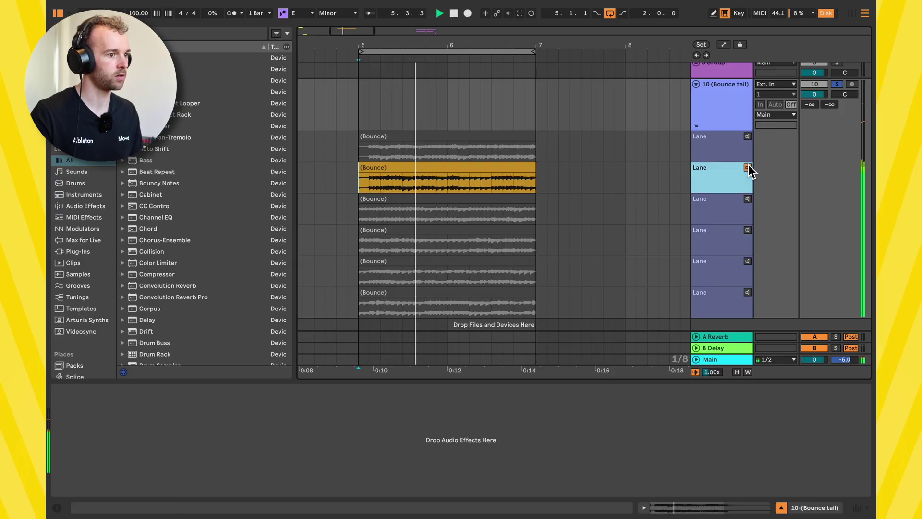
pyautogui.click(748, 198)
pyautogui.click(748, 230)
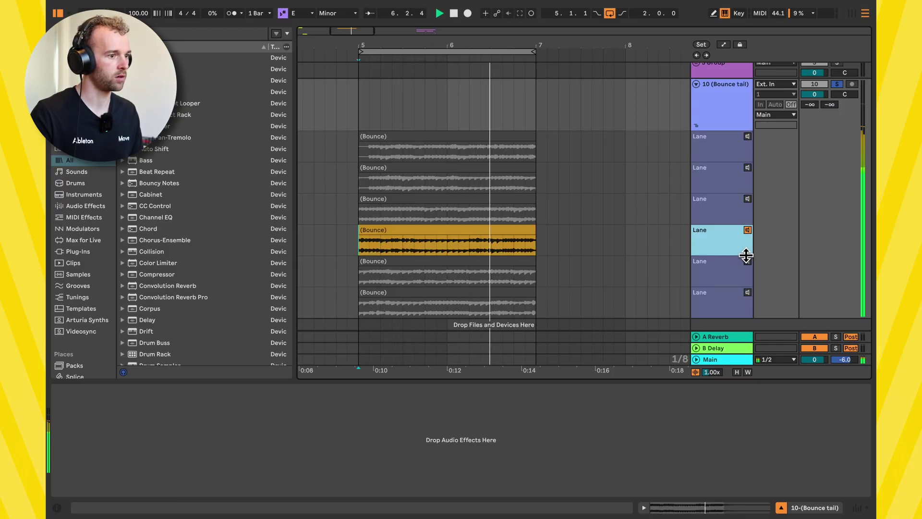
pyautogui.click(748, 261)
pyautogui.click(748, 292)
pyautogui.click(748, 261)
pyautogui.click(748, 230)
pyautogui.click(748, 198)
pyautogui.click(748, 168)
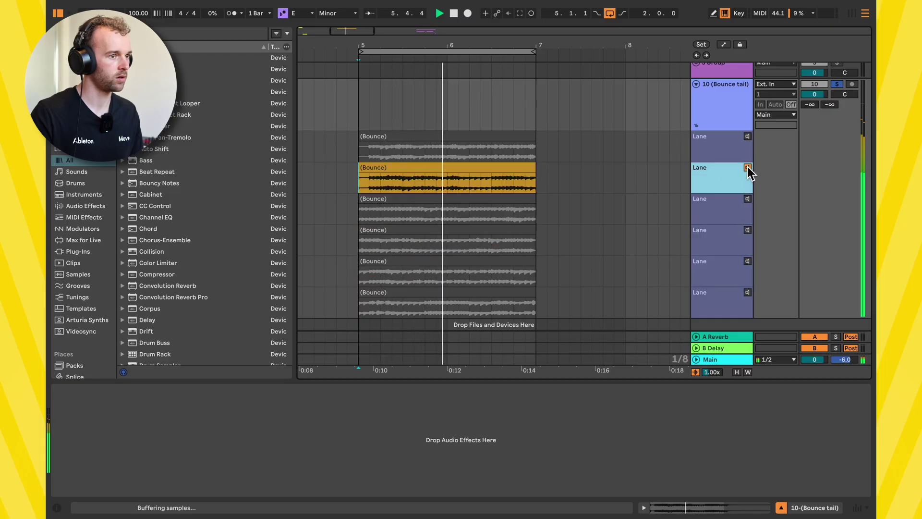
pyautogui.click(748, 137)
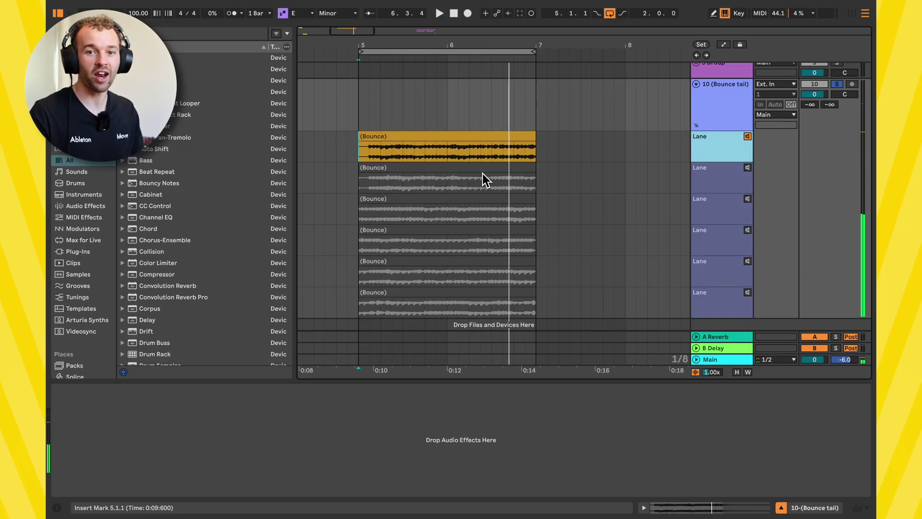
# - Comp short sections from the first five take lanes into the main lane between bars 5 and 7 using Draw Mode
pyautogui.click(388, 151)
pyautogui.press('b')
pyautogui.moveTo(387, 151)
pyautogui.mouseDown()
pyautogui.moveTo(424, 151)
pyautogui.moveTo(428, 179)
pyautogui.moveTo(453, 188)
pyautogui.mouseUp()
pyautogui.moveTo(435, 219); pyautogui.dragTo(466, 214)
pyautogui.moveTo(380, 241); pyautogui.dragTo(392, 243)
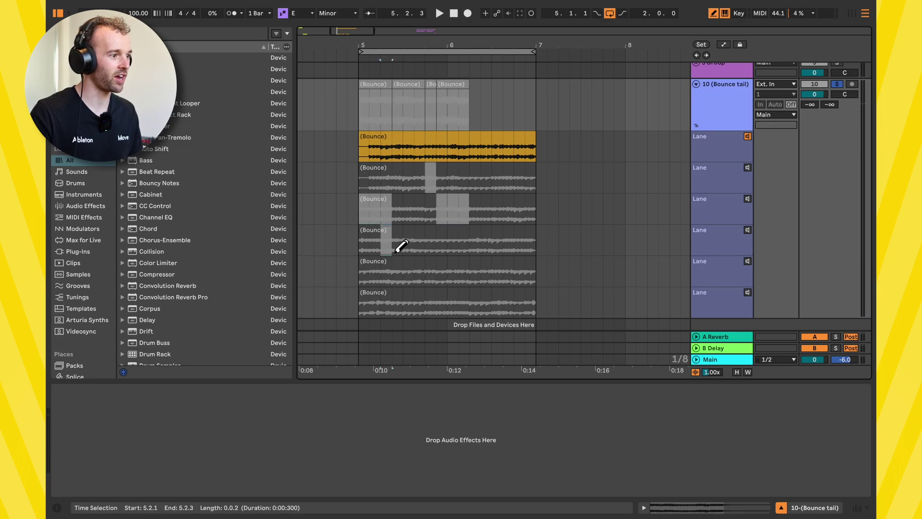
pyautogui.moveTo(482, 272); pyautogui.dragTo(533, 279)
pyautogui.click(471, 242)
pyautogui.moveTo(463, 242); pyautogui.dragTo(537, 241)
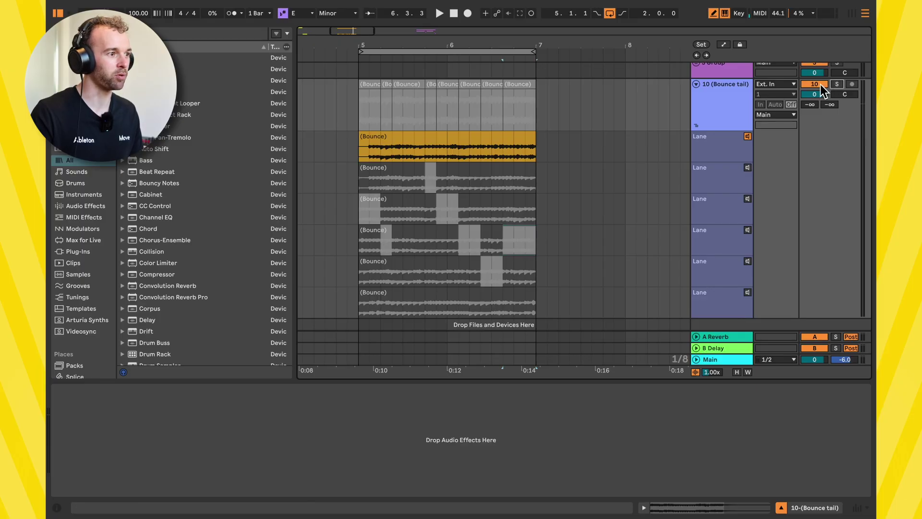
# - Unsolo the audio track, turn off auditioning of the first take lane and play the comped main lane from bar 5
pyautogui.click(748, 137)
pyautogui.scroll(3, 461, 153)
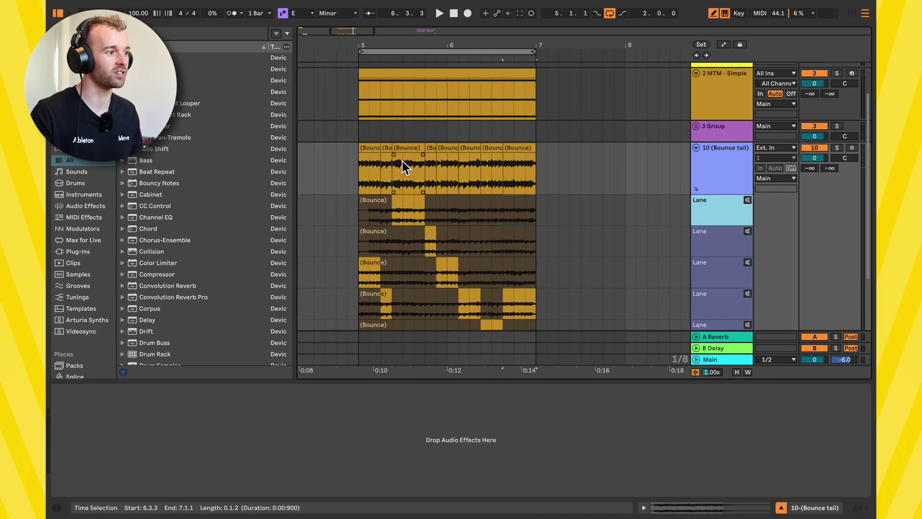
pyautogui.click(364, 154)
pyautogui.press('space')
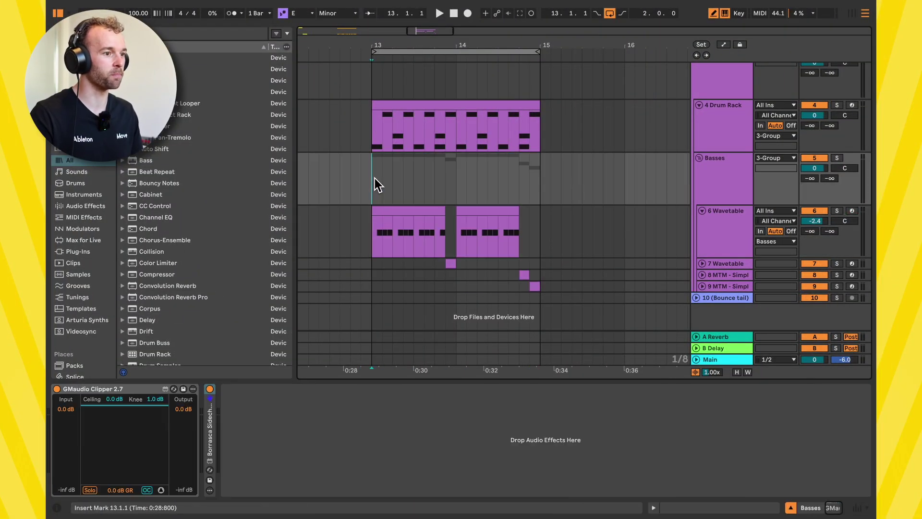
# - Play the drum and bass loop from bar 13 and examine the individual bass tracks' devices and clips
pyautogui.press('space')
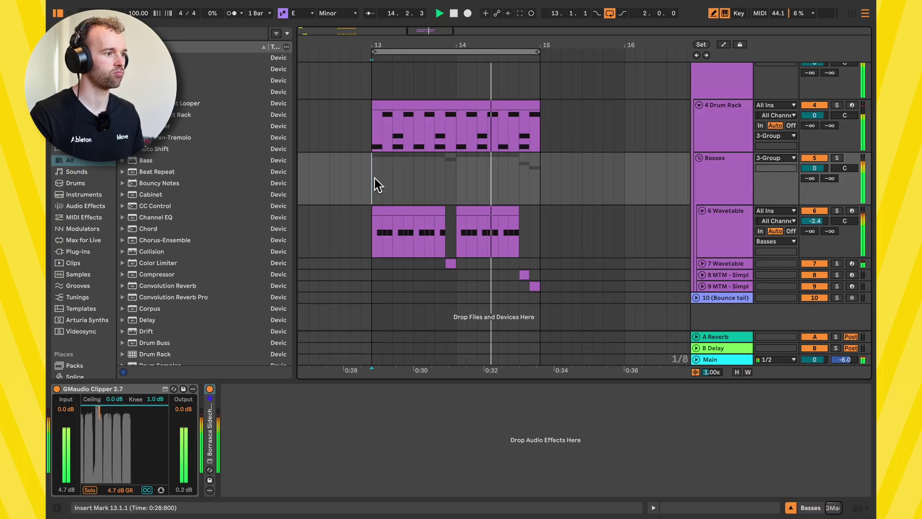
pyautogui.press('space')
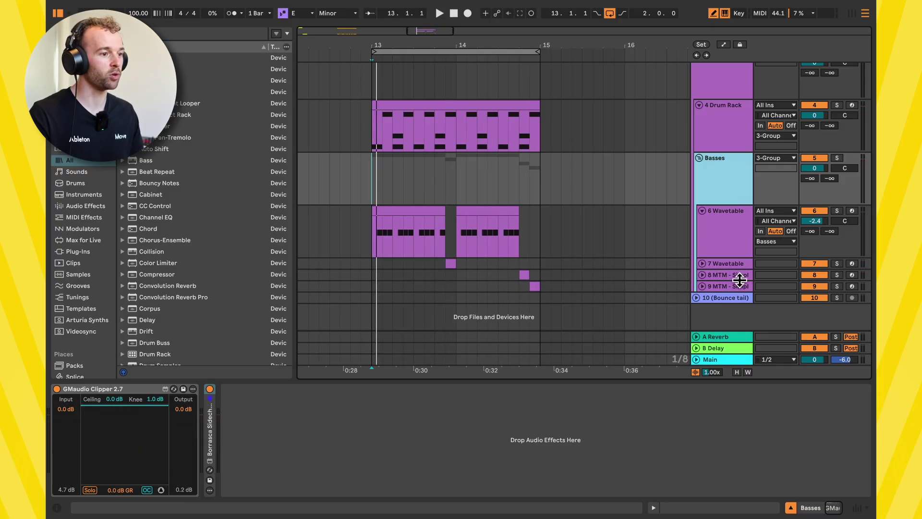
pyautogui.click(738, 276)
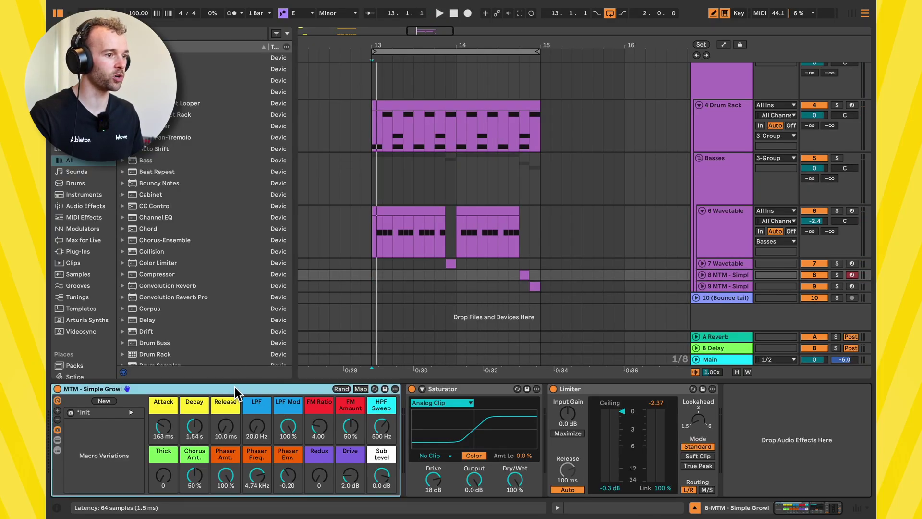
pyautogui.press('Down')
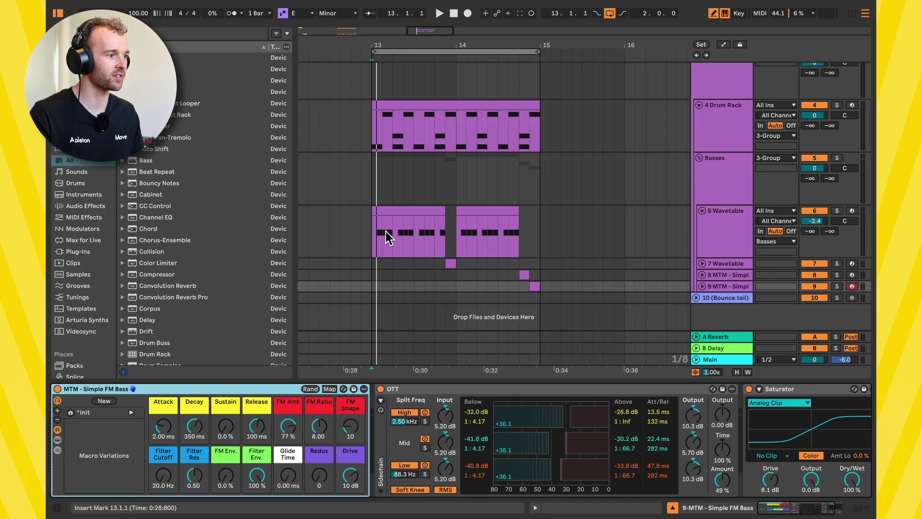
pyautogui.moveTo(382, 231); pyautogui.dragTo(418, 247)
pyautogui.click(450, 263)
pyautogui.click(375, 238)
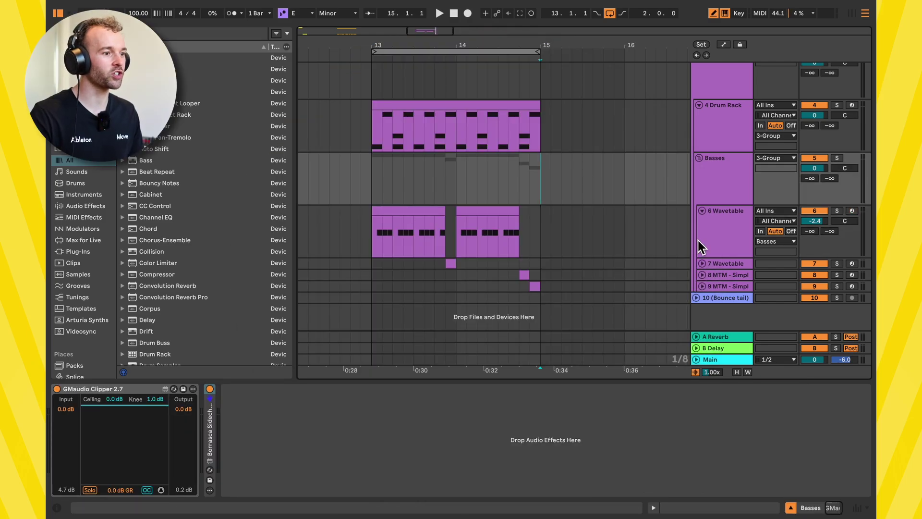
# - Fold the 6 Wavetable track, check the Basses group's effects and select all four bass tracks inside the group
pyautogui.click(709, 216)
pyautogui.click(702, 211)
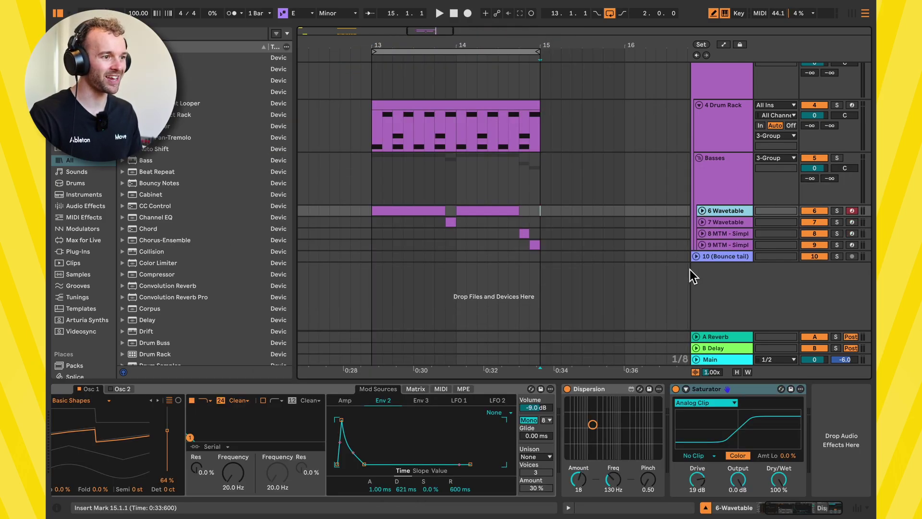
pyautogui.click(738, 171)
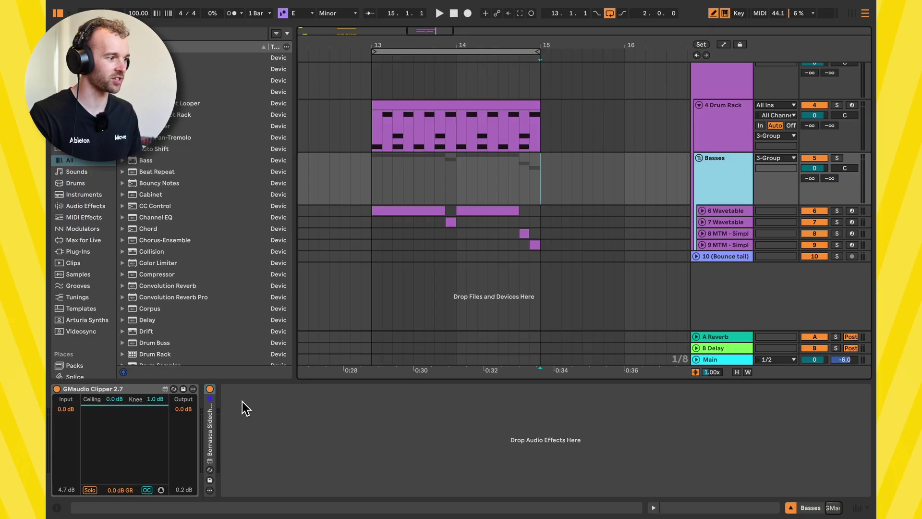
pyautogui.click(728, 245)
pyautogui.keyDown('shift'); pyautogui.click(736, 211); pyautogui.keyUp('shift')
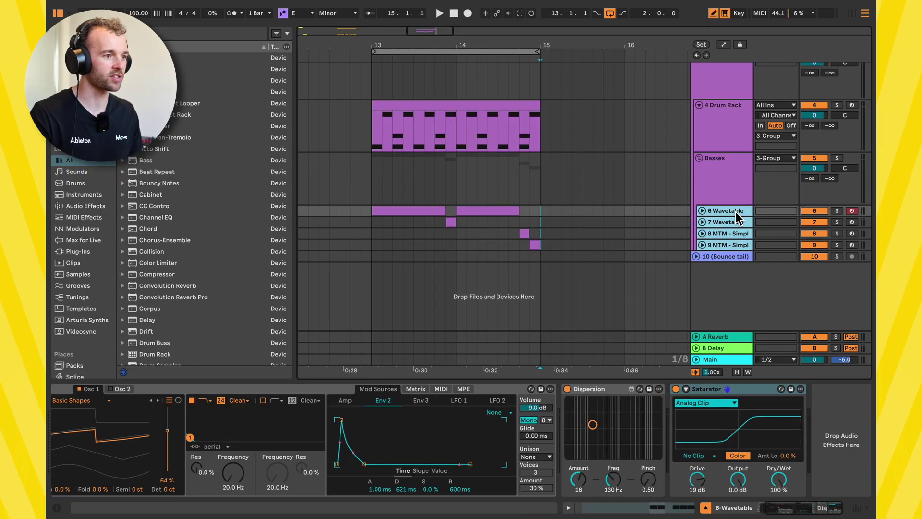
# - Group the four selected bass tracks inside the Basses group and name the new group New Basses
pyautogui.rightClick(736, 211)
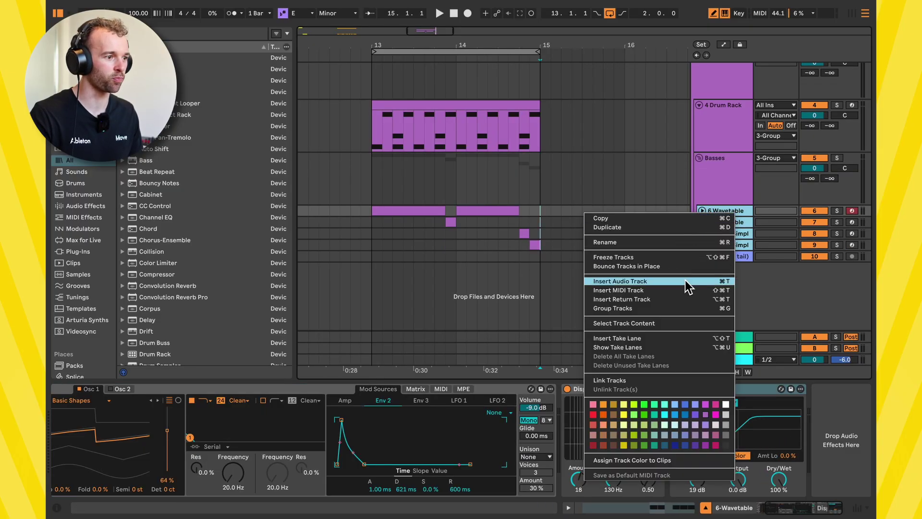
pyautogui.click(679, 309)
pyautogui.click(721, 234)
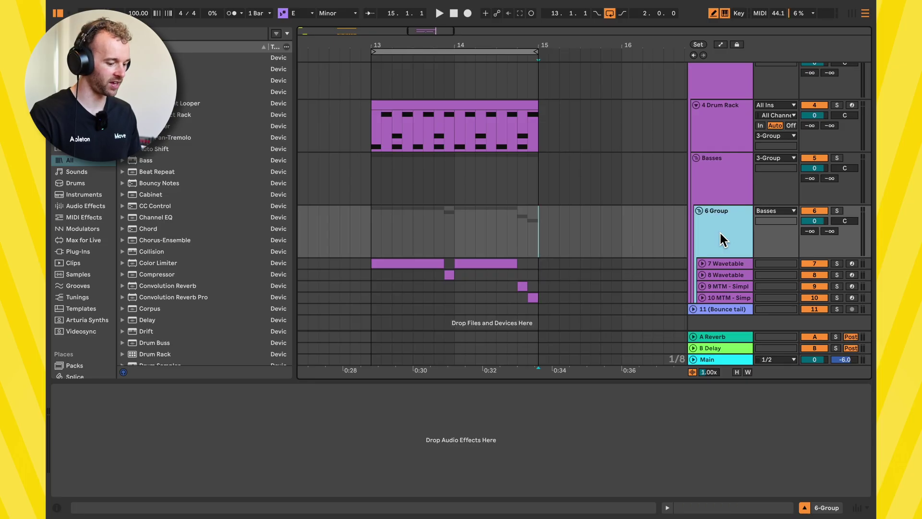
pyautogui.write('New Basses')
pyautogui.press('Return')
# - Copy bars 13 to 15 of the New Basses group and paste them as bounced audio at 13.1.1 on a new audio track
pyautogui.moveTo(371, 214); pyautogui.dragTo(499, 225)
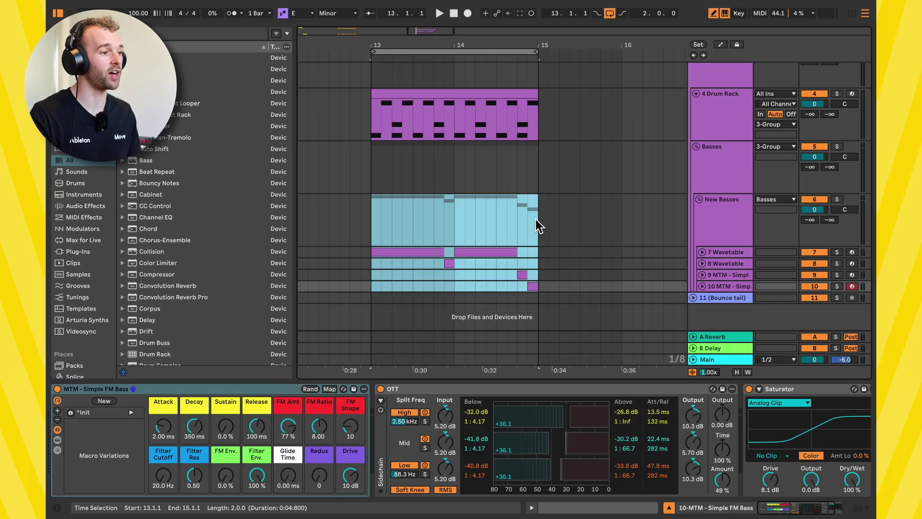
pyautogui.rightClick(464, 219)
pyautogui.click(480, 234)
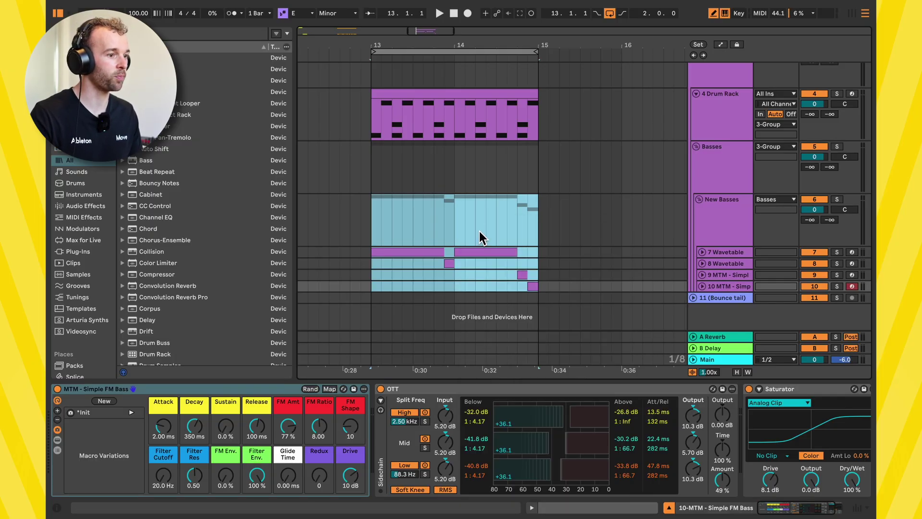
pyautogui.click(728, 223)
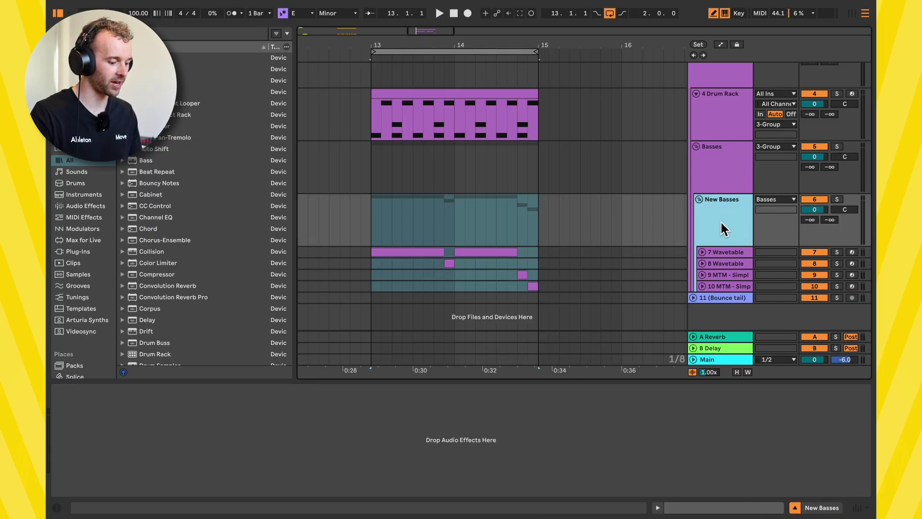
pyautogui.hotkey('ctrl', 't')
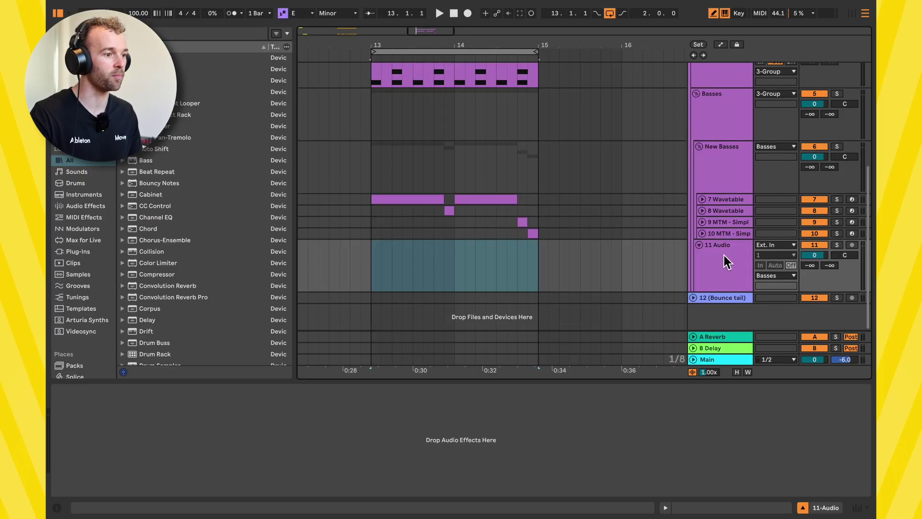
pyautogui.click(372, 267)
pyautogui.click(370, 267)
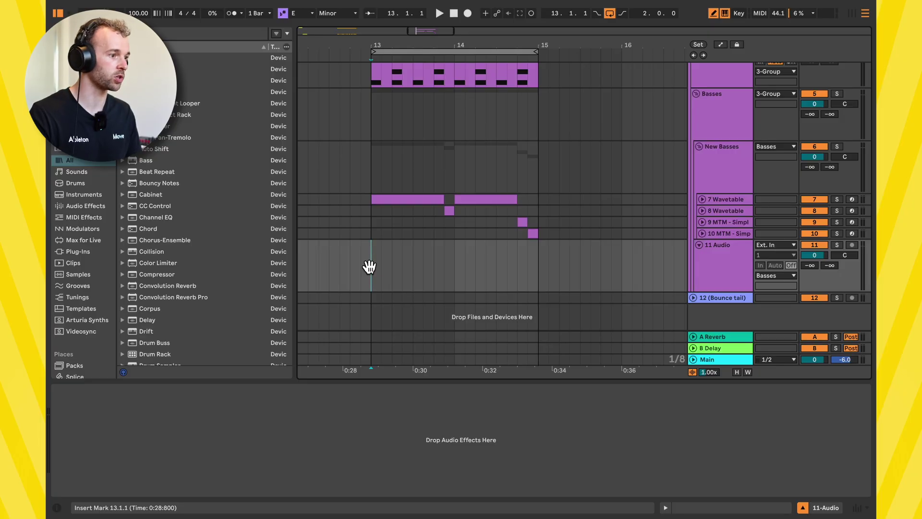
pyautogui.press('super+alt+v')
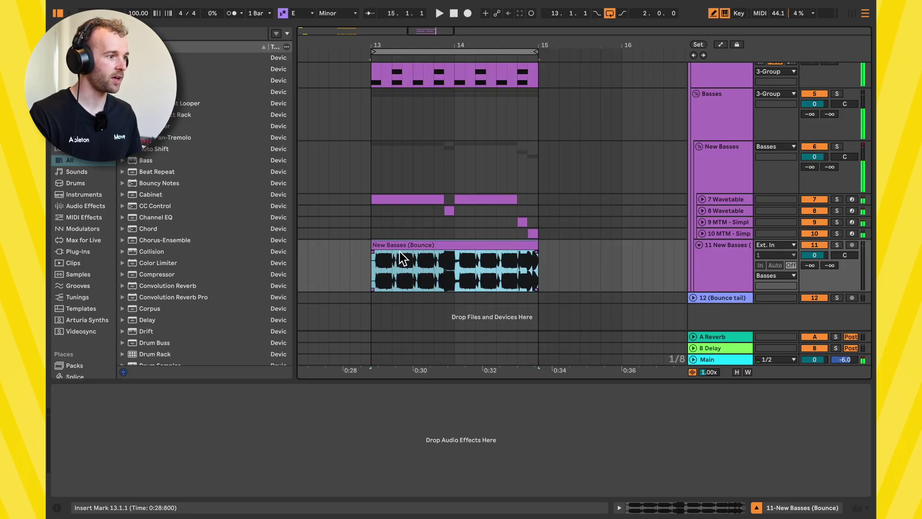
# - Solo the bounced New Basses audio track and play its clip
pyautogui.click(837, 245)
pyautogui.click(484, 246)
pyautogui.press('space')
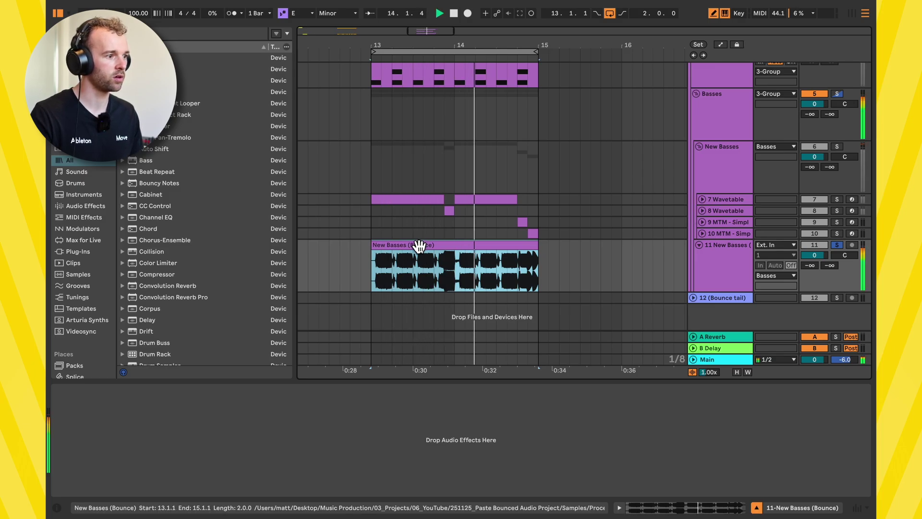
pyautogui.click(419, 246)
pyautogui.press('space')
# - Unsolo and deactivate the bounced audio track, and unfold the 7 Wavetable track
pyautogui.click(710, 273)
pyautogui.click(813, 246)
pyautogui.click(721, 202)
pyautogui.click(722, 180)
pyautogui.click(703, 199)
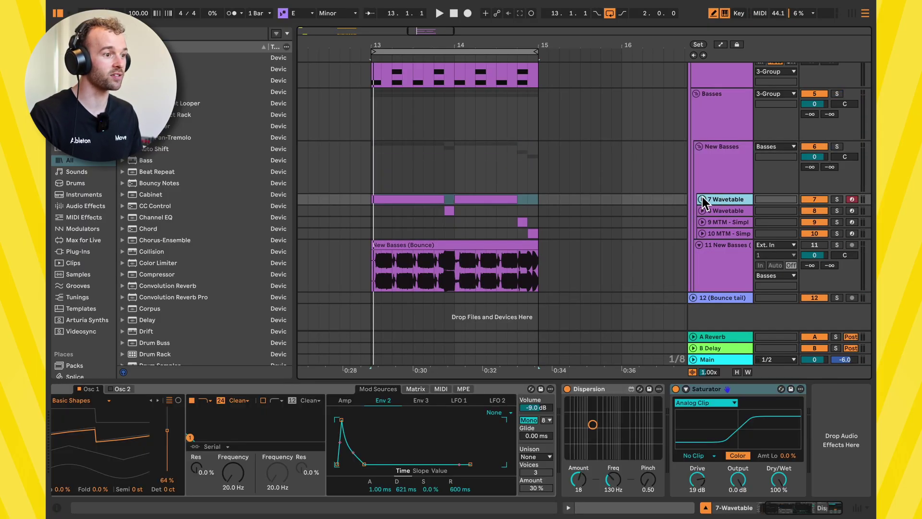
pyautogui.click(702, 199)
# - Set 7 Wavetable's oscillator 1 position to 96% and, after trying 290 Hz, its first filter frequency to 20 Hz while playing the loop
pyautogui.click(389, 226)
pyautogui.hscroll(-3, 210, 456)
pyautogui.moveTo(316, 474); pyautogui.dragTo(315, 377)
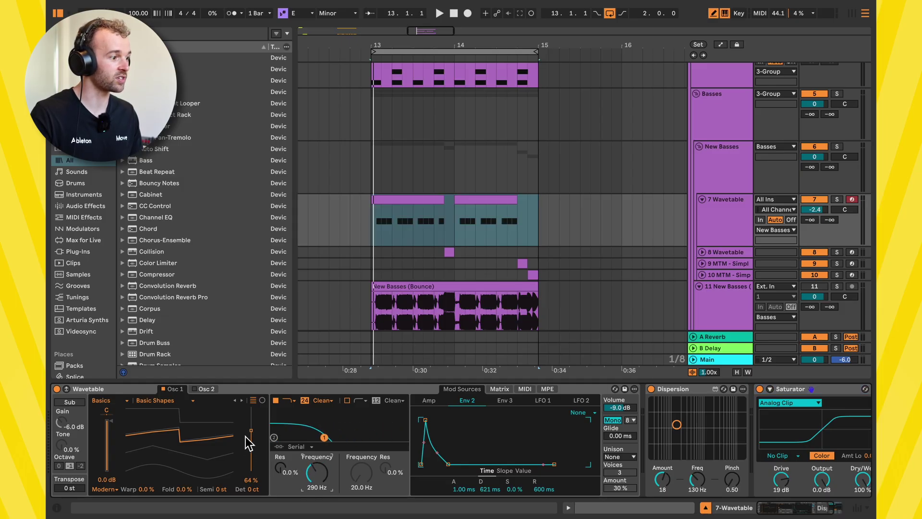
pyautogui.press('space')
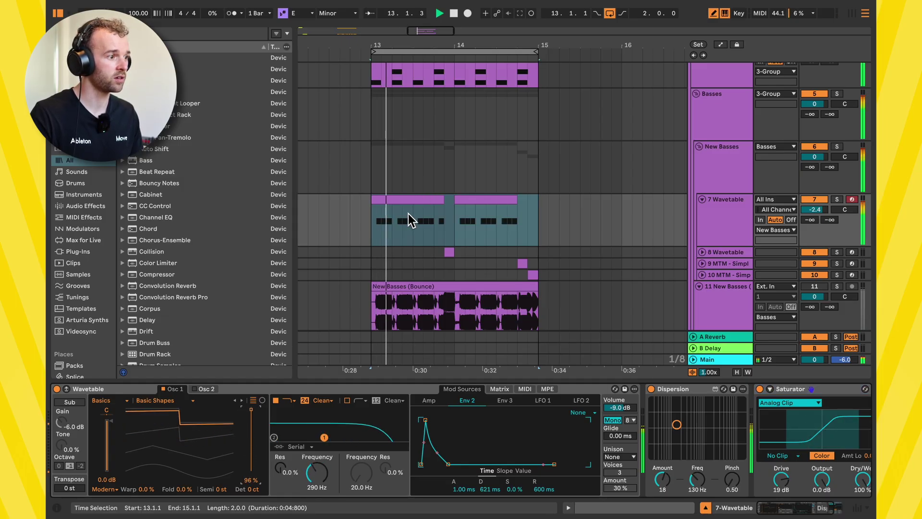
pyautogui.moveTo(317, 472); pyautogui.dragTo(317, 509)
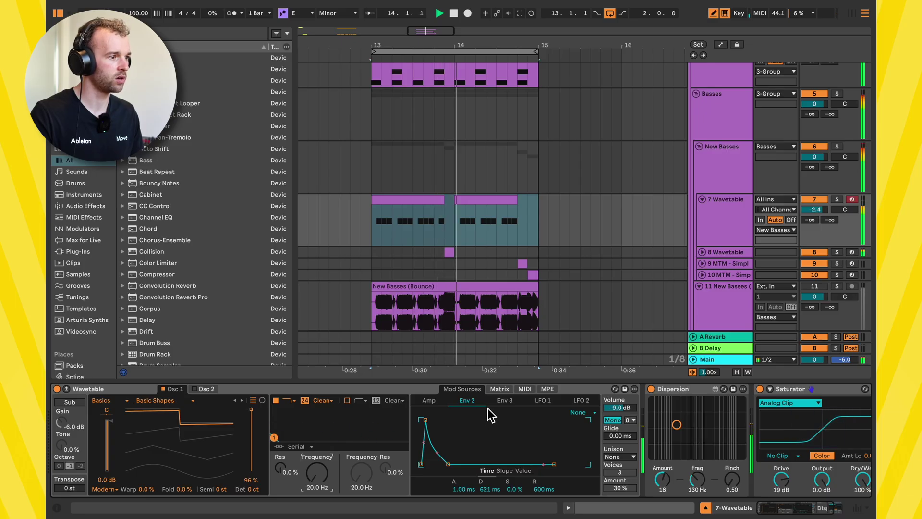
pyautogui.press('space')
# - Unfold the 8 Wavetable track and set its Env 2 attack to 2.55 ms
pyautogui.click(702, 252)
pyautogui.scroll(5, 500, 267)
pyautogui.click(353, 254)
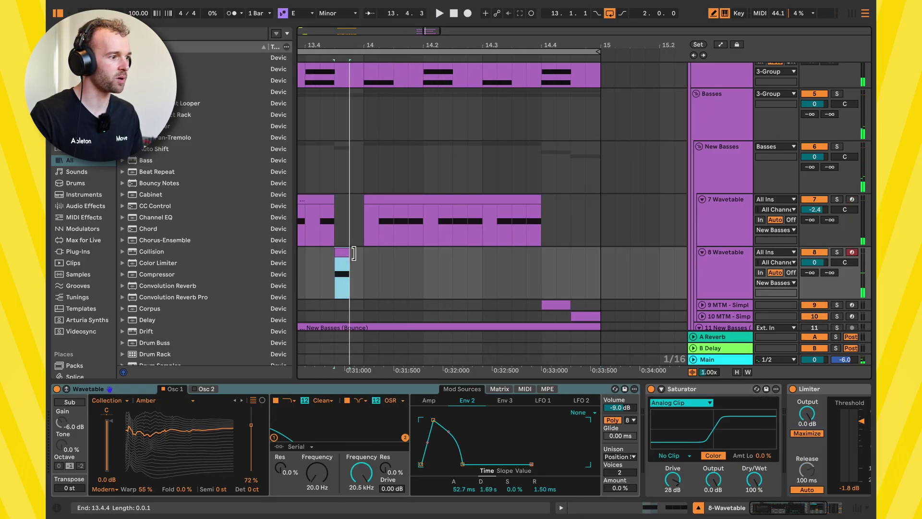
pyautogui.moveTo(468, 485); pyautogui.dragTo(490, 492)
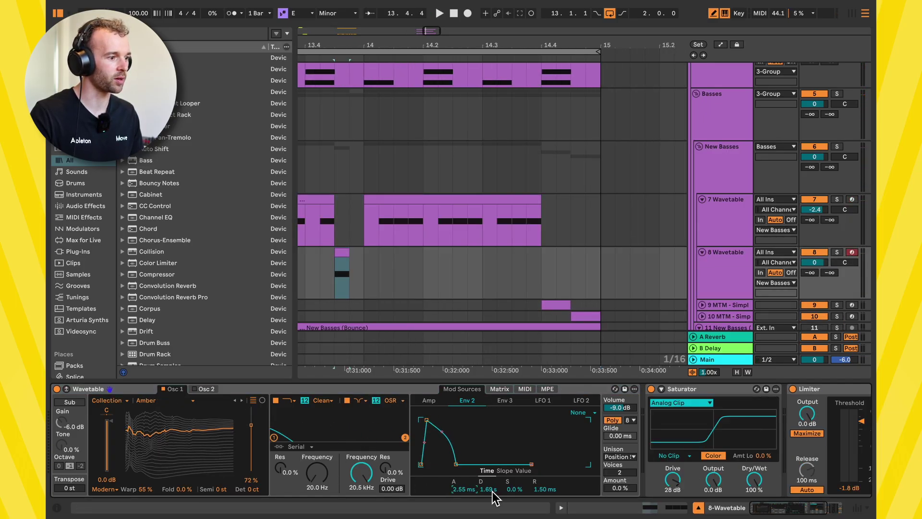
# - Copy a sixteenth-note piece of the 7 Wavetable clip, paste it at 13.4.4, and unfold the 9 MTM track
pyautogui.click(311, 201)
pyautogui.press('space')
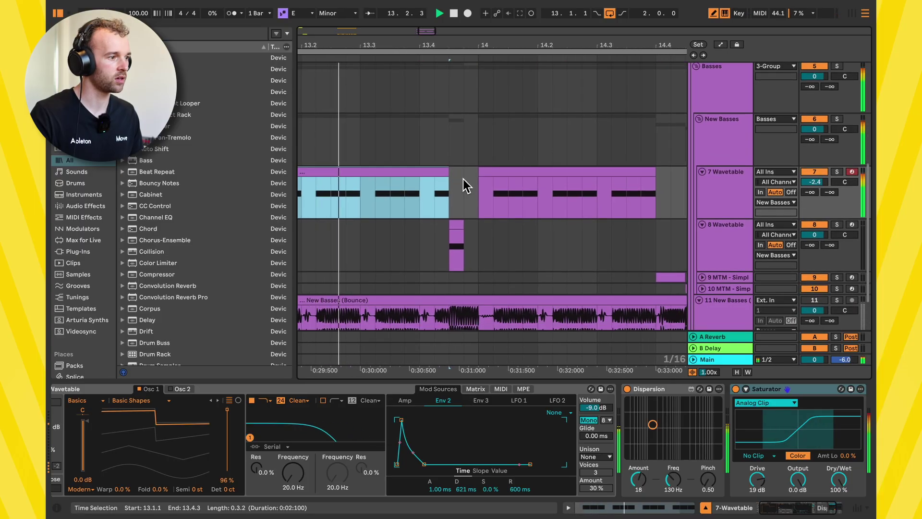
pyautogui.scroll(-4, 464, 179)
pyautogui.moveTo(463, 178); pyautogui.dragTo(405, 186)
pyautogui.press('space')
pyautogui.press('super+c')
pyautogui.click(422, 186)
pyautogui.press('super+v')
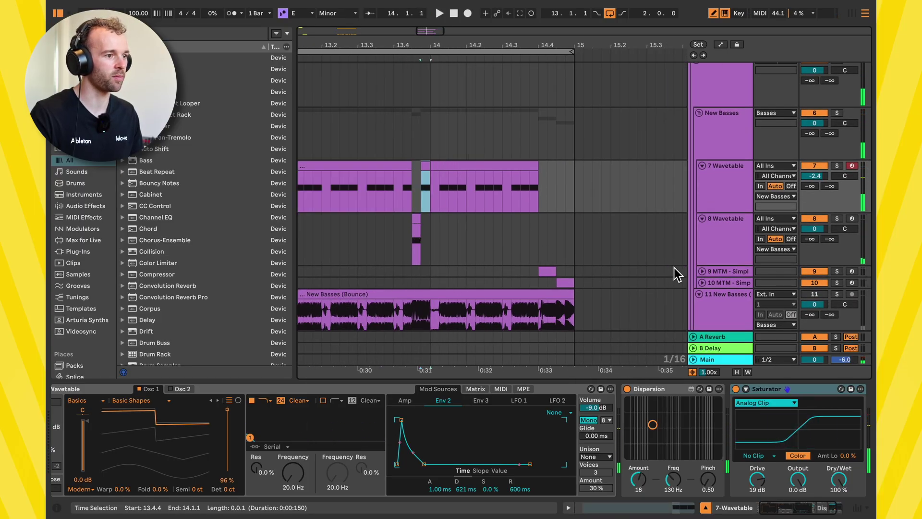
pyautogui.click(702, 271)
pyautogui.click(547, 302)
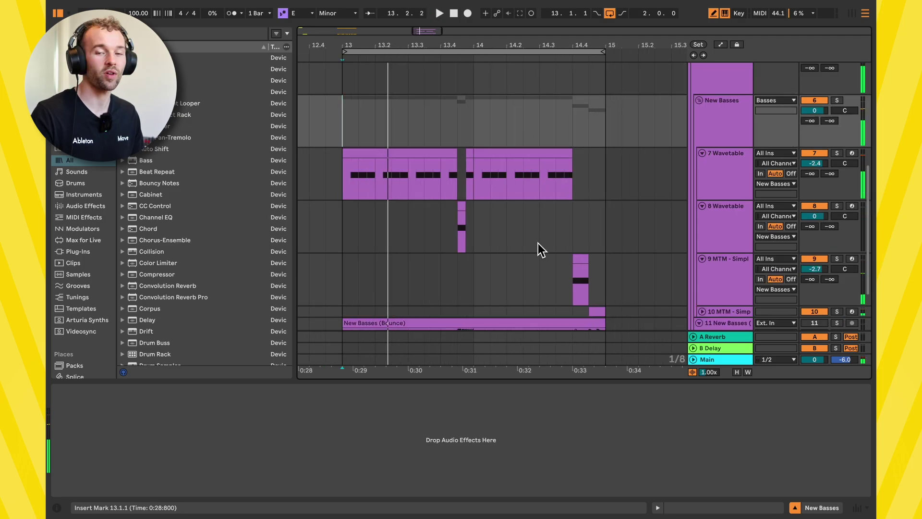
# - Insert a take lane on the bounced audio track and move the New Basses (Bounce) clip into it
pyautogui.moveTo(538, 243); pyautogui.dragTo(531, 160)
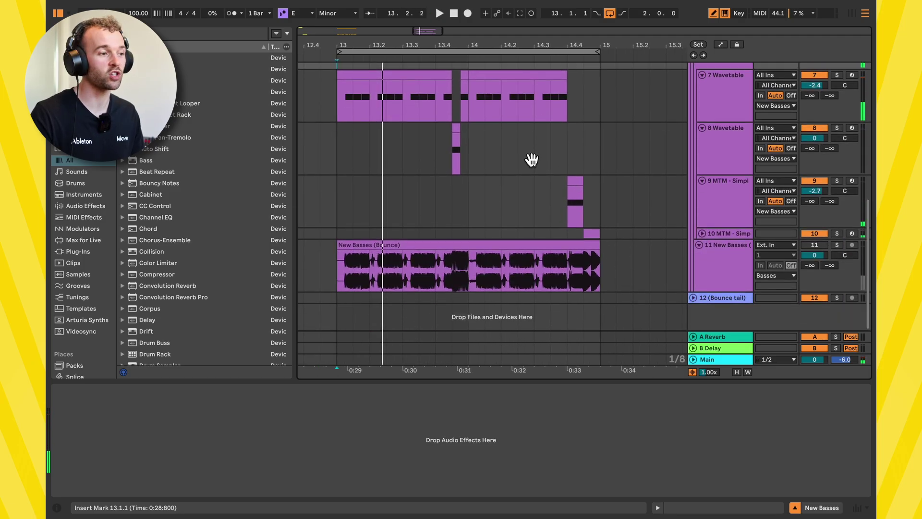
pyautogui.click(719, 272)
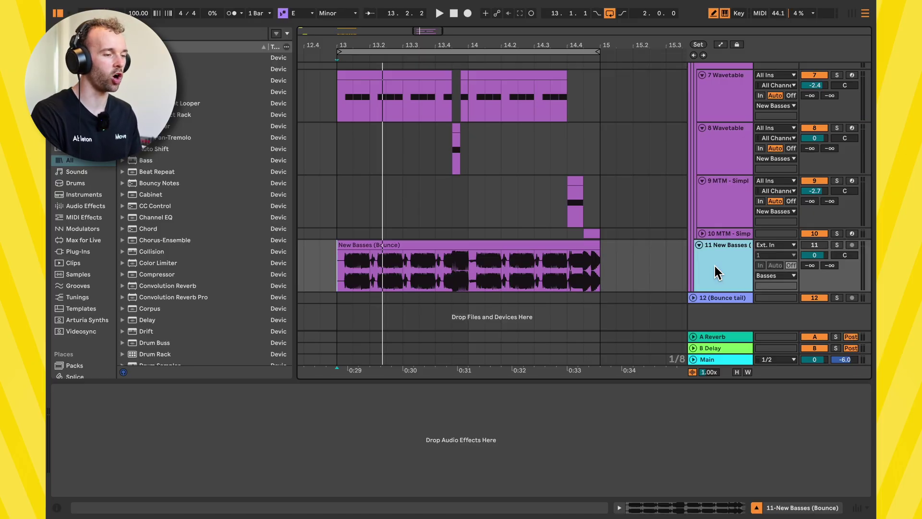
pyautogui.hotkey('alt', 'shift', 't')
pyautogui.scroll(-1, 686, 271)
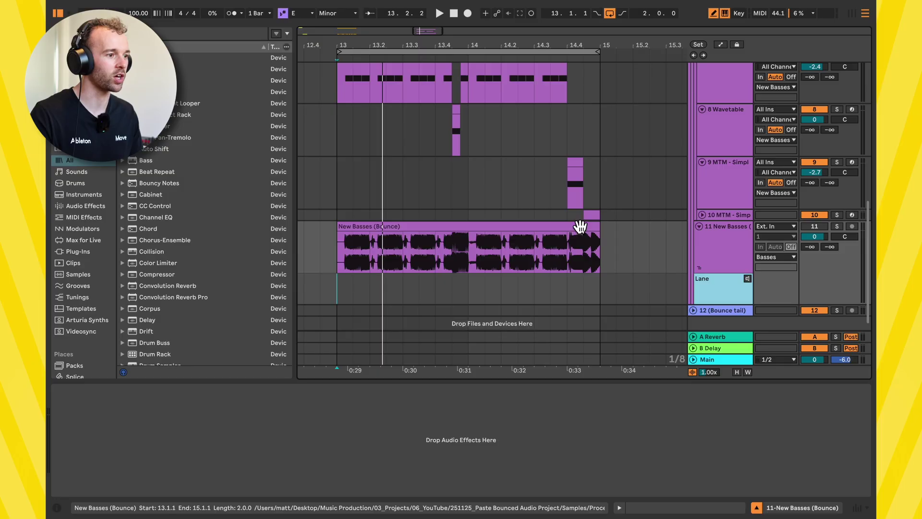
pyautogui.moveTo(580, 226); pyautogui.dragTo(578, 293)
# - Insert a second take lane and paste the edited New Basses group into it as bounced audio at 13.1.1
pyautogui.click(711, 293)
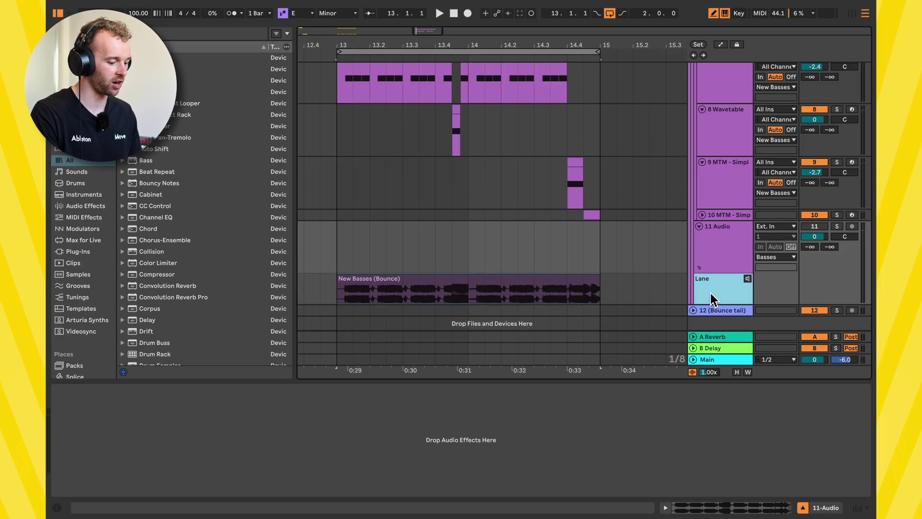
pyautogui.hotkey('alt', 'shift', 't')
pyautogui.scroll(-1, 711, 293)
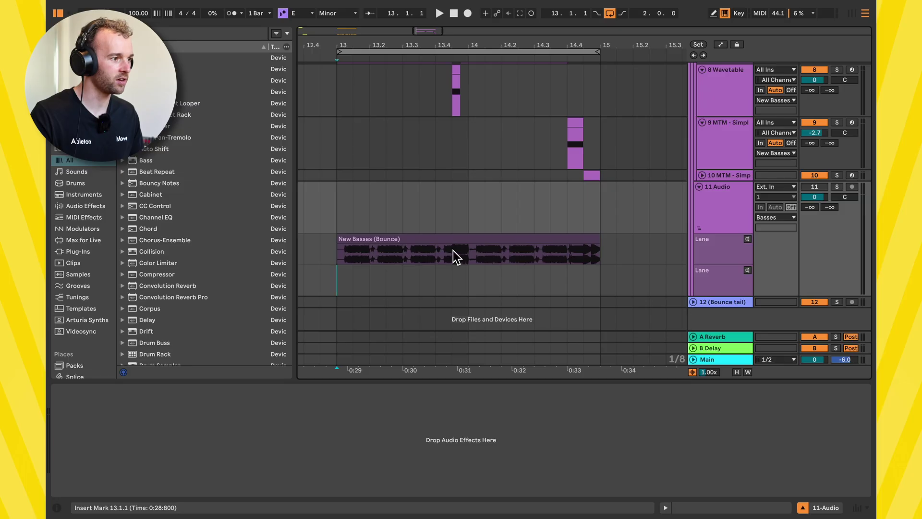
pyautogui.press('super+alt+v')
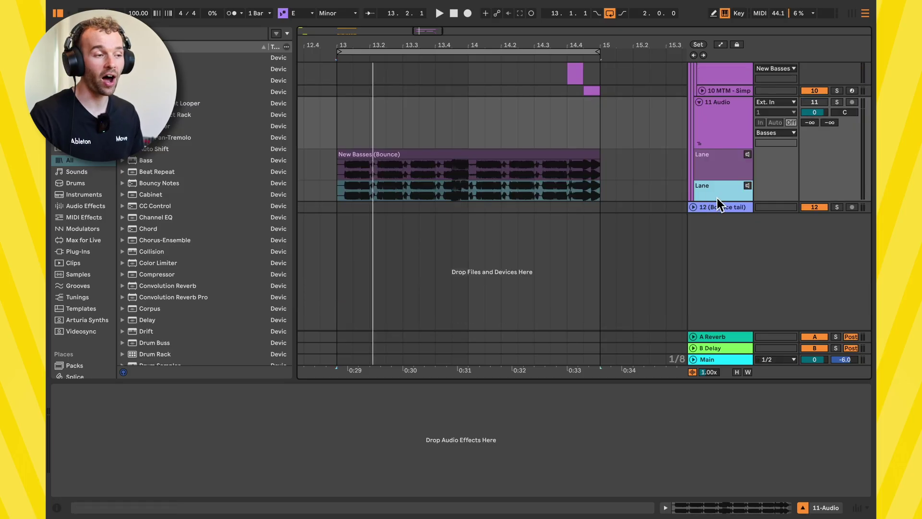
# - Solo the bounced audio track and audition the first and second take lanes in turn
pyautogui.click(741, 163)
pyautogui.click(837, 102)
pyautogui.click(748, 154)
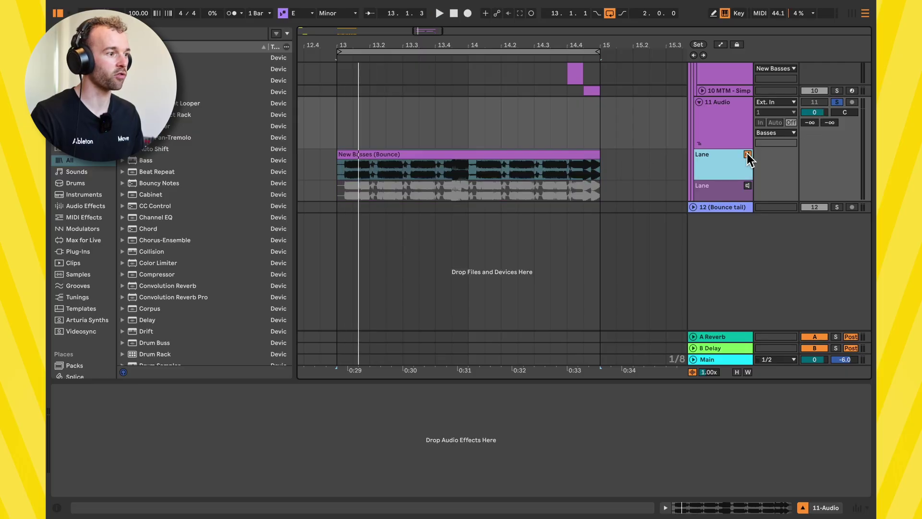
pyautogui.press('space')
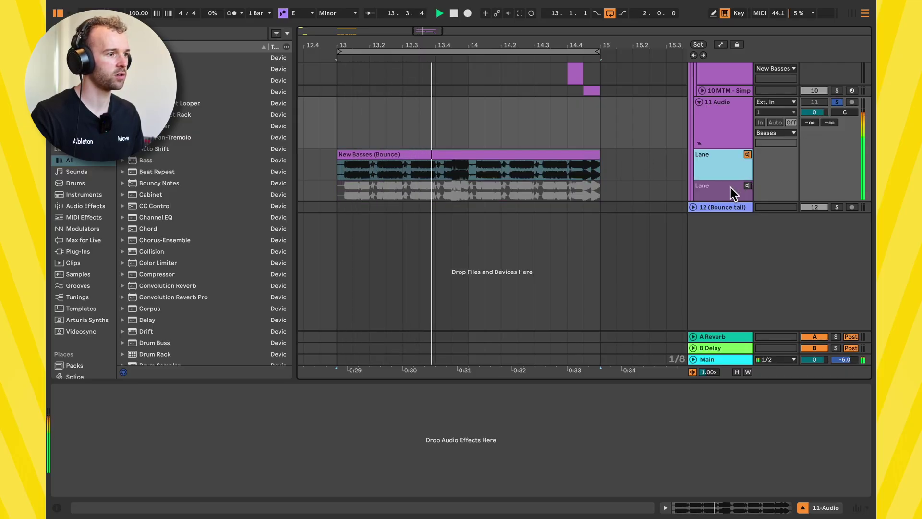
pyautogui.click(747, 185)
pyautogui.press('space')
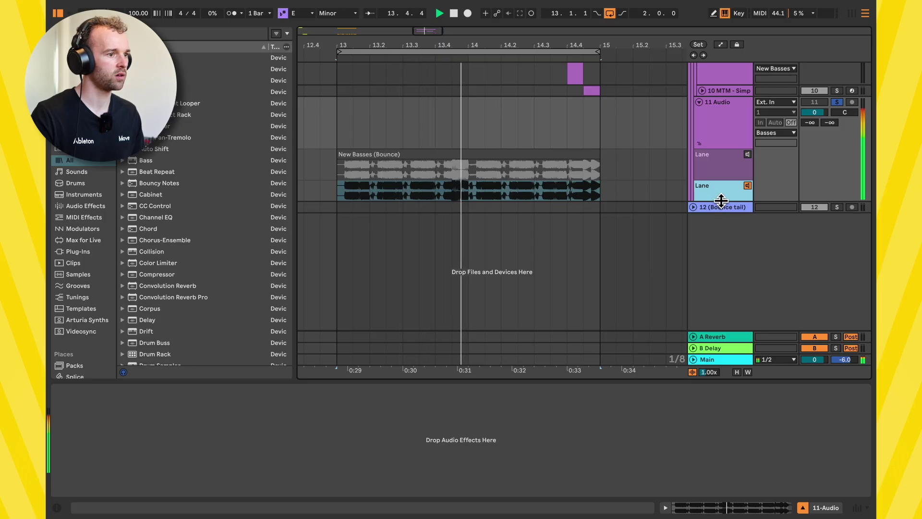
pyautogui.press('space')
# - Enlarge both take lanes and comp 13.3.3–13.4.1 from the first lane and 13.4.2–14.1.1 from the second in Draw Mode
pyautogui.moveTo(720, 201); pyautogui.dragTo(721, 241)
pyautogui.moveTo(713, 180); pyautogui.dragTo(712, 221)
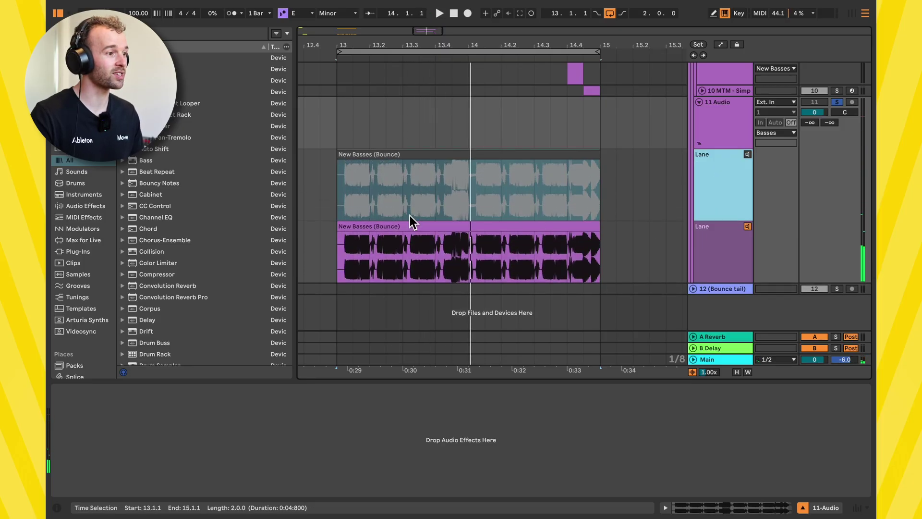
pyautogui.scroll(5, 410, 215)
pyautogui.moveTo(407, 215); pyautogui.dragTo(455, 203)
pyautogui.press('b')
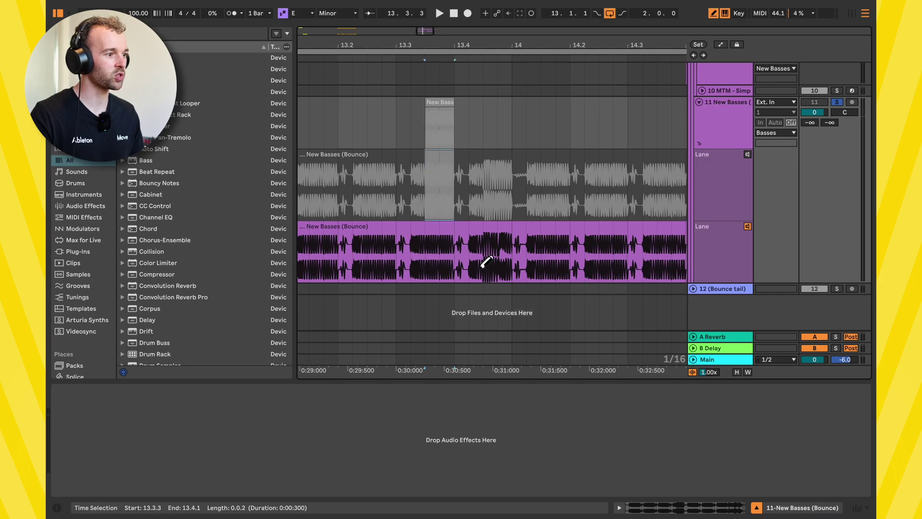
pyautogui.click(514, 255)
pyautogui.hscroll(-3, 441, 208)
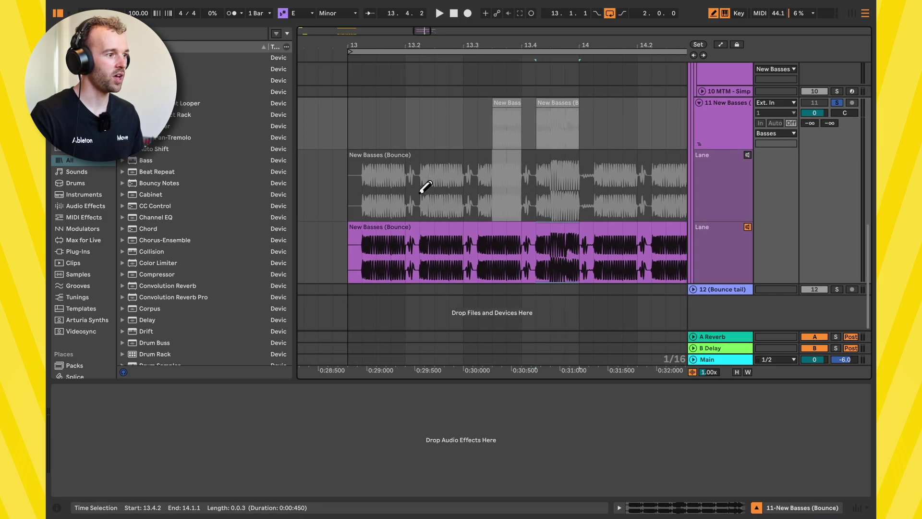
# - Comp 13.2.2–13.3.1, 13.1.2–13.2.1 and 14.1.3–14.2.1 from the first lane, plus 14.1.2–14.1.3 from the second, and leave Draw Mode
pyautogui.moveTo(421, 192); pyautogui.dragTo(462, 192)
pyautogui.moveTo(363, 187); pyautogui.dragTo(405, 189)
pyautogui.click(608, 199)
pyautogui.moveTo(608, 201); pyautogui.dragTo(637, 202)
pyautogui.hscroll(3, 634, 254)
pyautogui.moveTo(538, 251); pyautogui.dragTo(547, 250)
pyautogui.press('b')
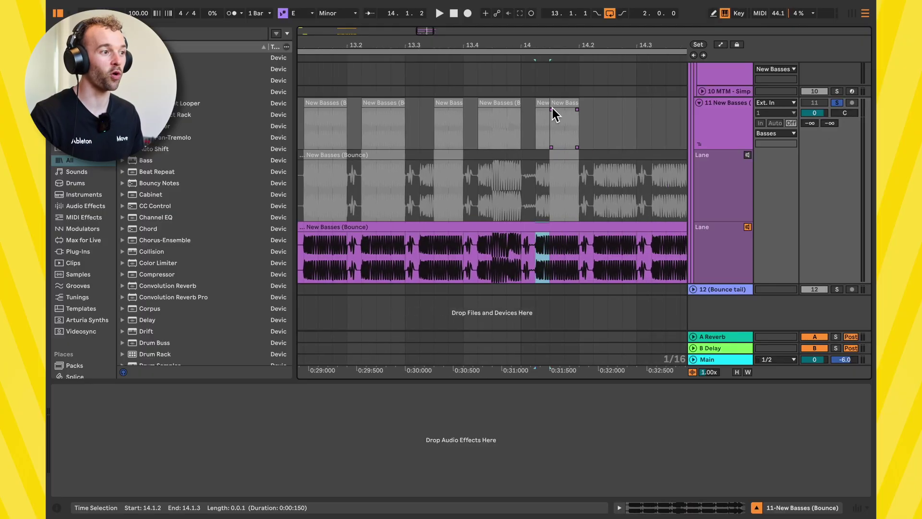
# - Unsolo and reactivate the comped bass track, and turn off take lane auditioning
pyautogui.scroll(-3, 552, 109)
pyautogui.moveTo(554, 111); pyautogui.dragTo(525, 225)
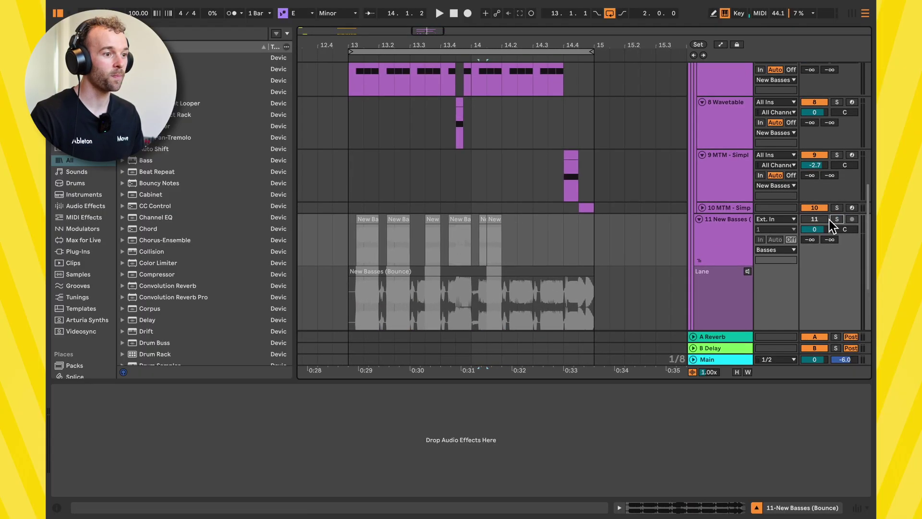
pyautogui.click(748, 271)
pyautogui.scroll(6, 742, 239)
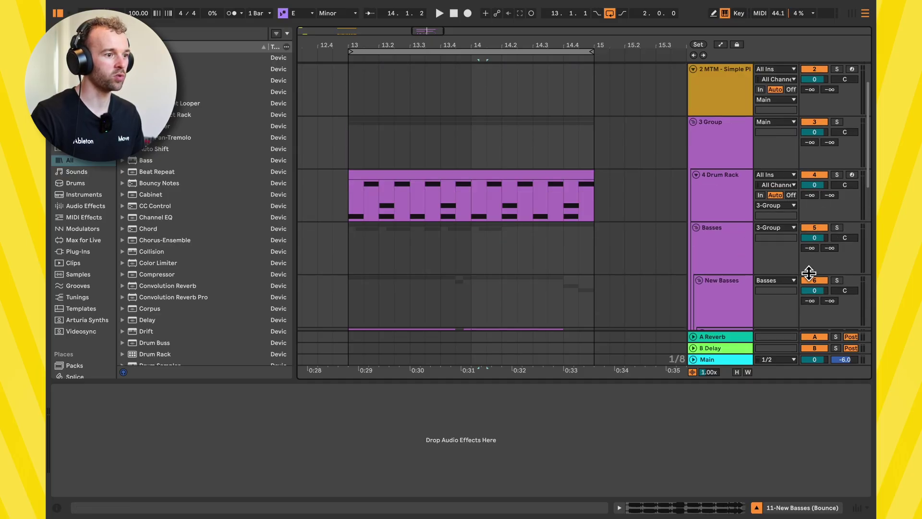
pyautogui.scroll(-5, 388, 274)
# - Examine the comped bass clips in the main lane and play them from 13.1.1
pyautogui.click(354, 205)
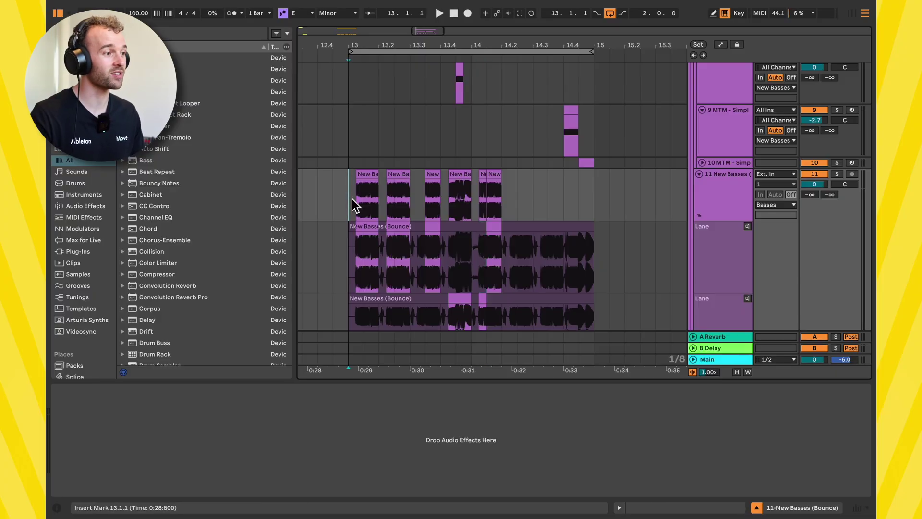
pyautogui.moveTo(353, 205); pyautogui.dragTo(489, 212)
pyautogui.click(495, 206)
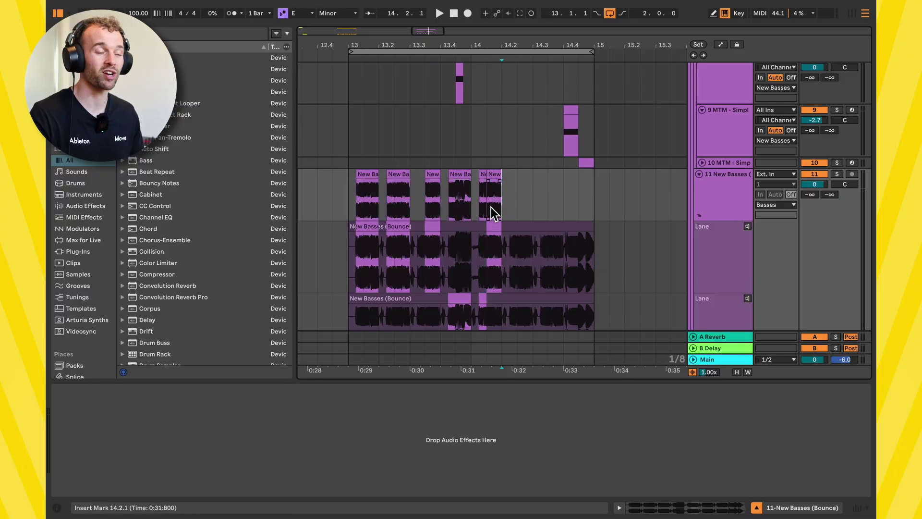
pyautogui.click(349, 203)
pyautogui.press('space')
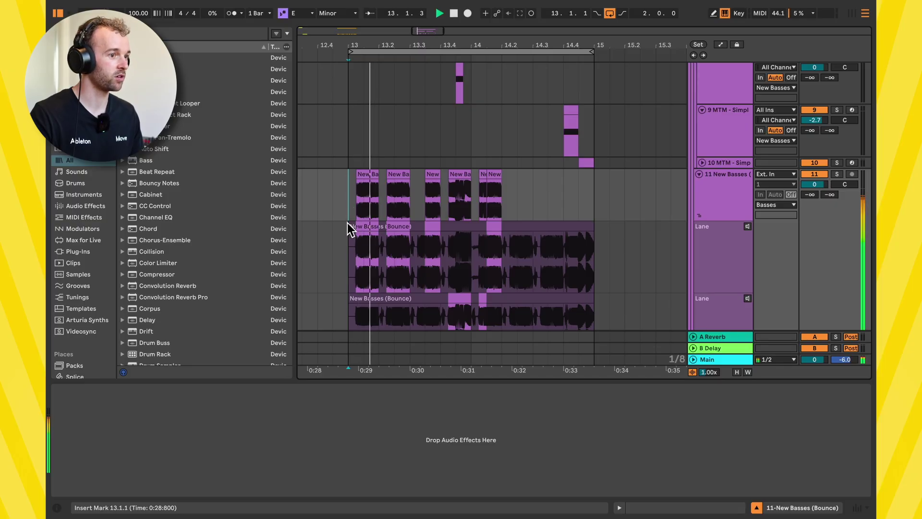